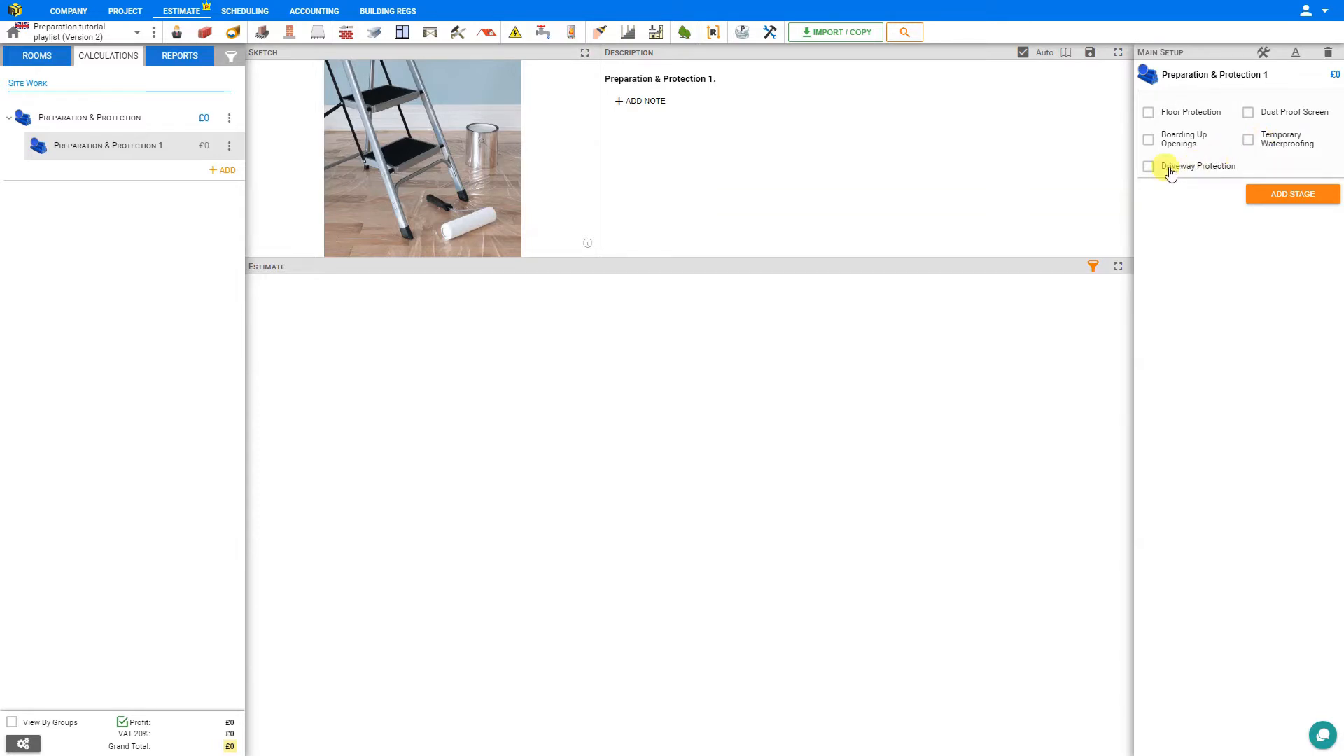
- Enable the Floor Protection stage in Preparation & Protection 1 and open its material selection
left_click(1150, 114)
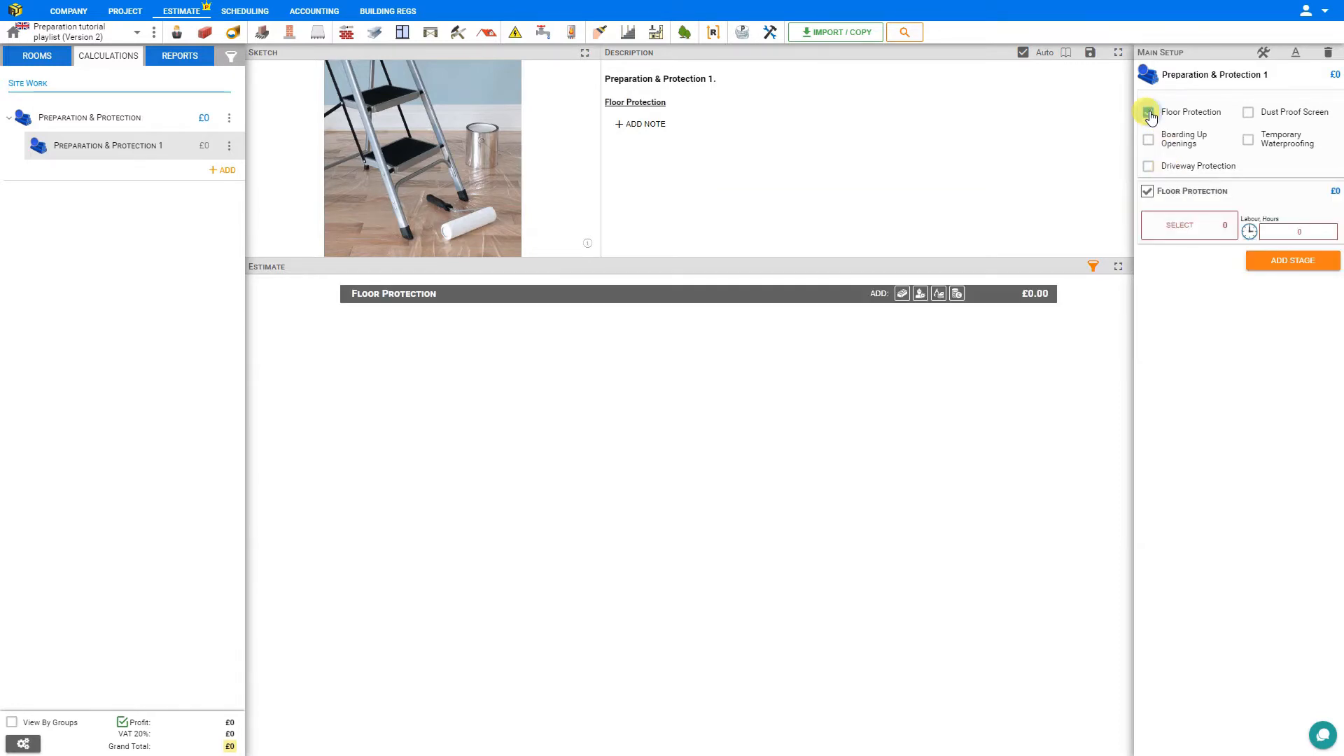
left_click(1187, 224)
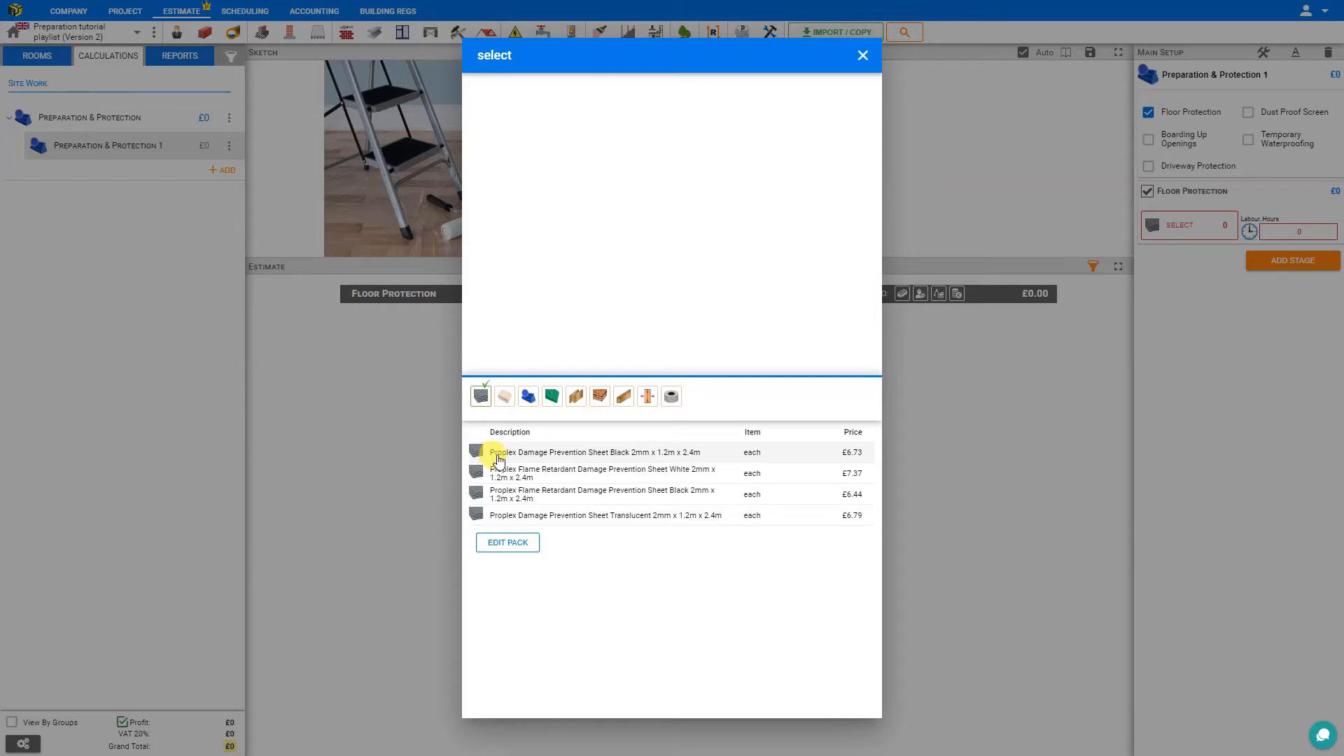
- Browse the available floor protection material categories, including dustsheets, self adhesive rolls, plywood, battens and tapes
left_click(505, 397)
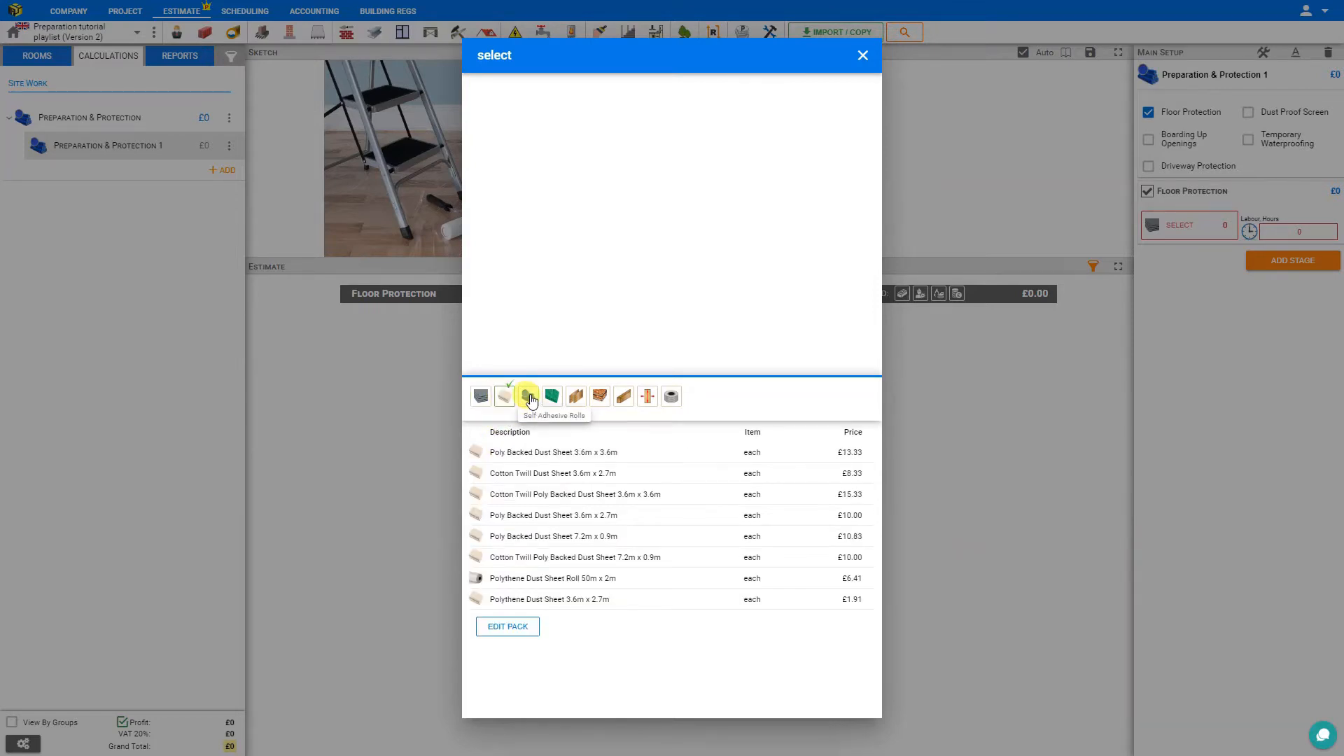
left_click(528, 397)
left_click(551, 397)
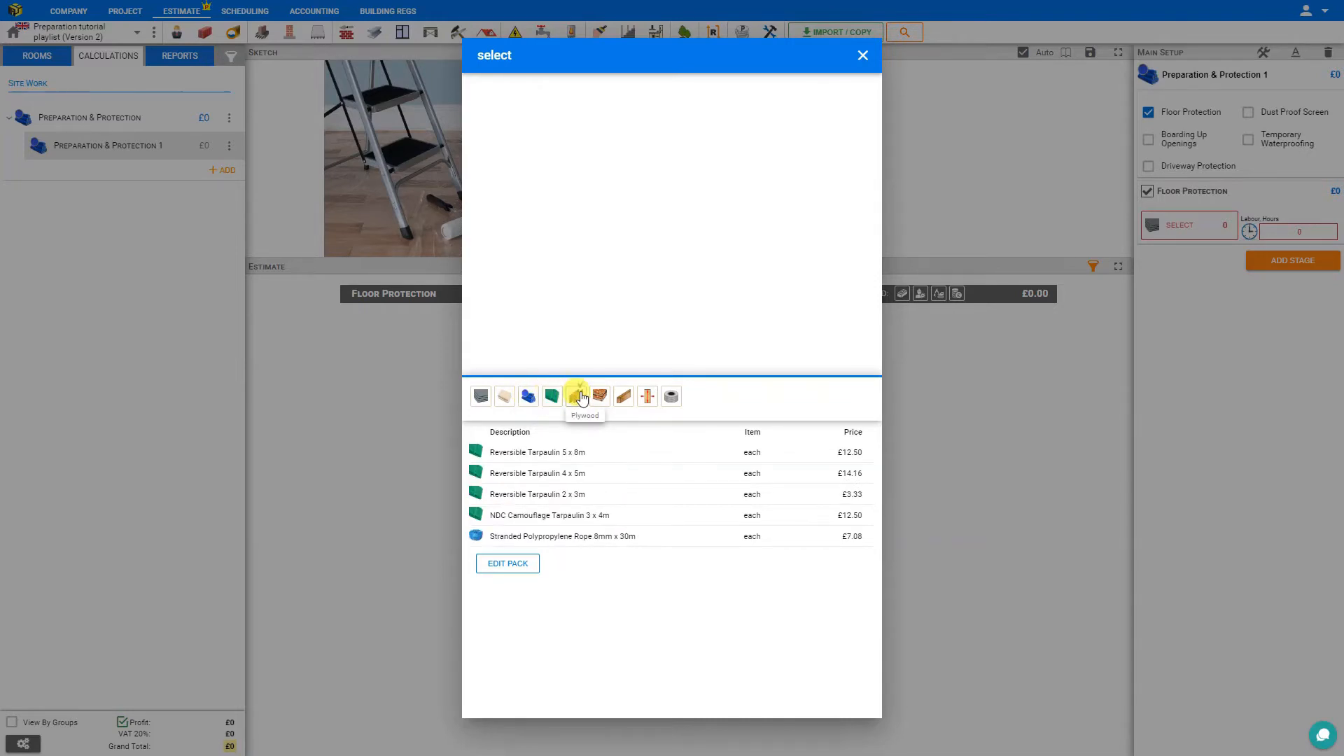
left_click(581, 397)
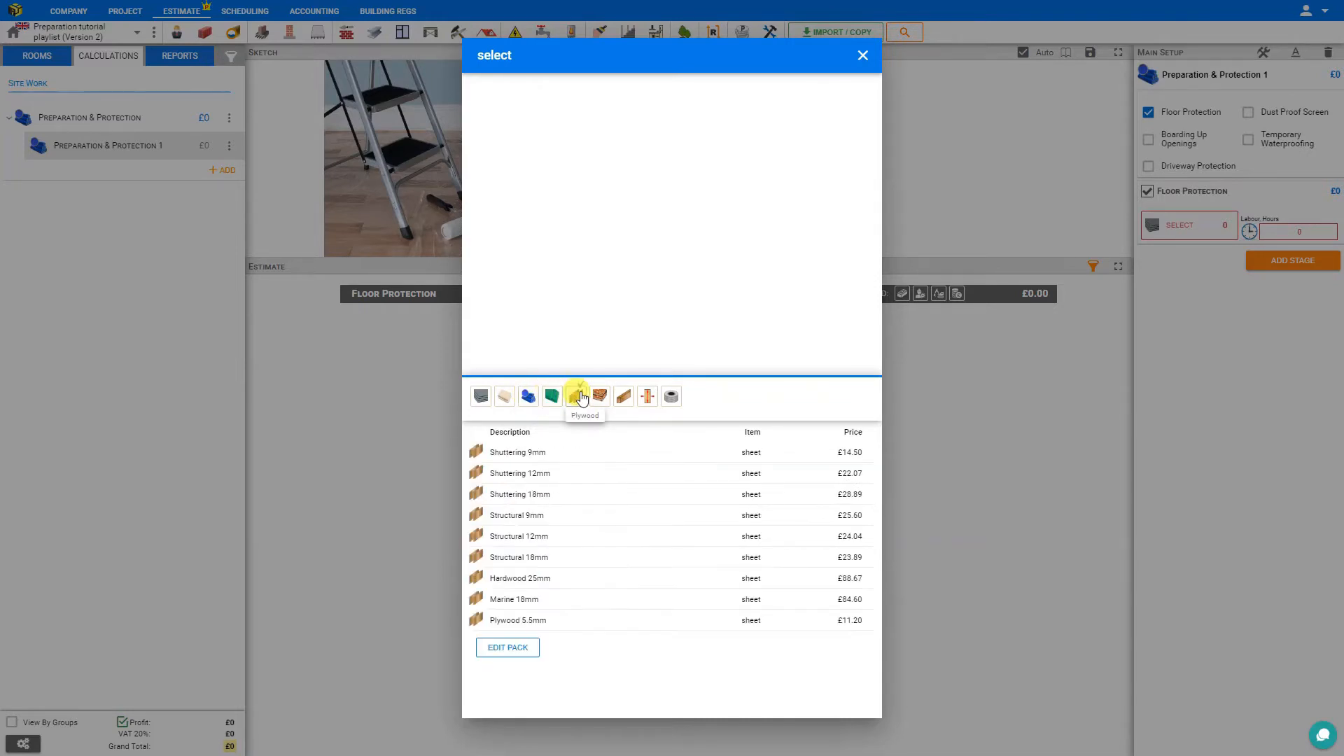
left_click(624, 398)
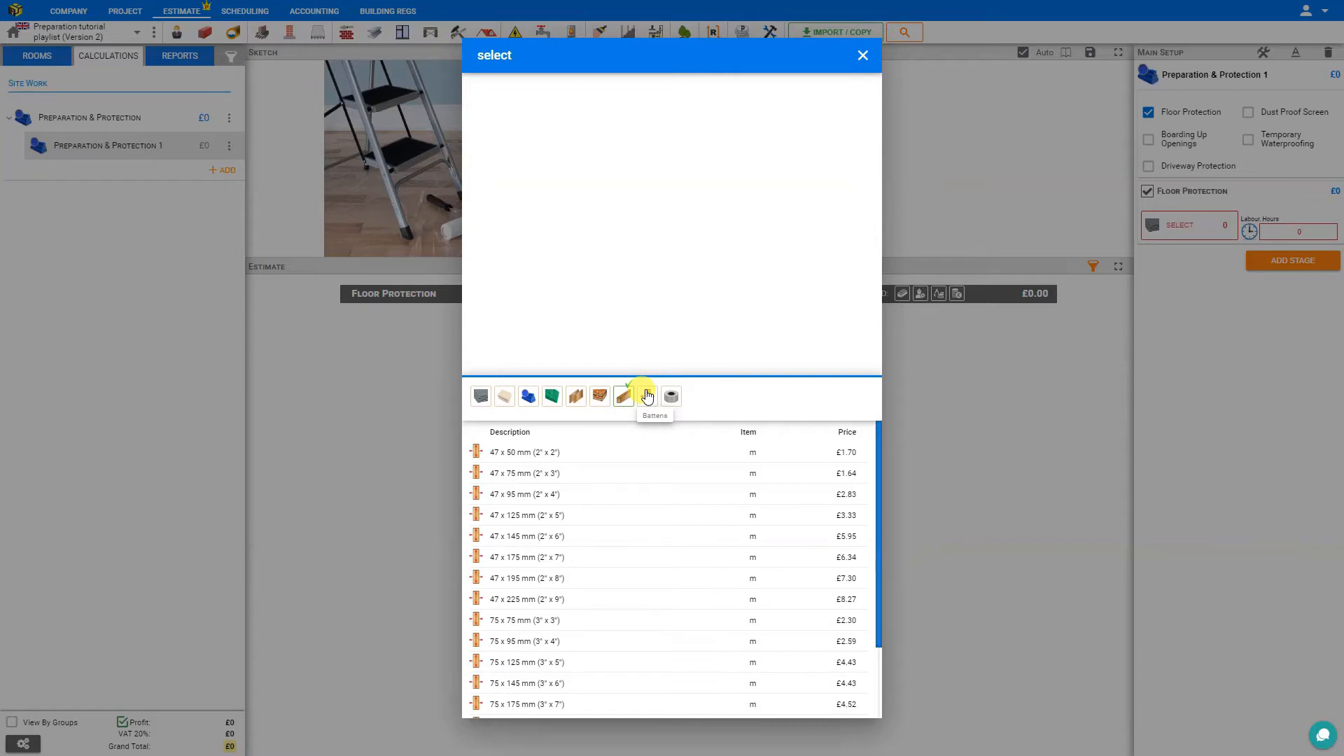
left_click(647, 397)
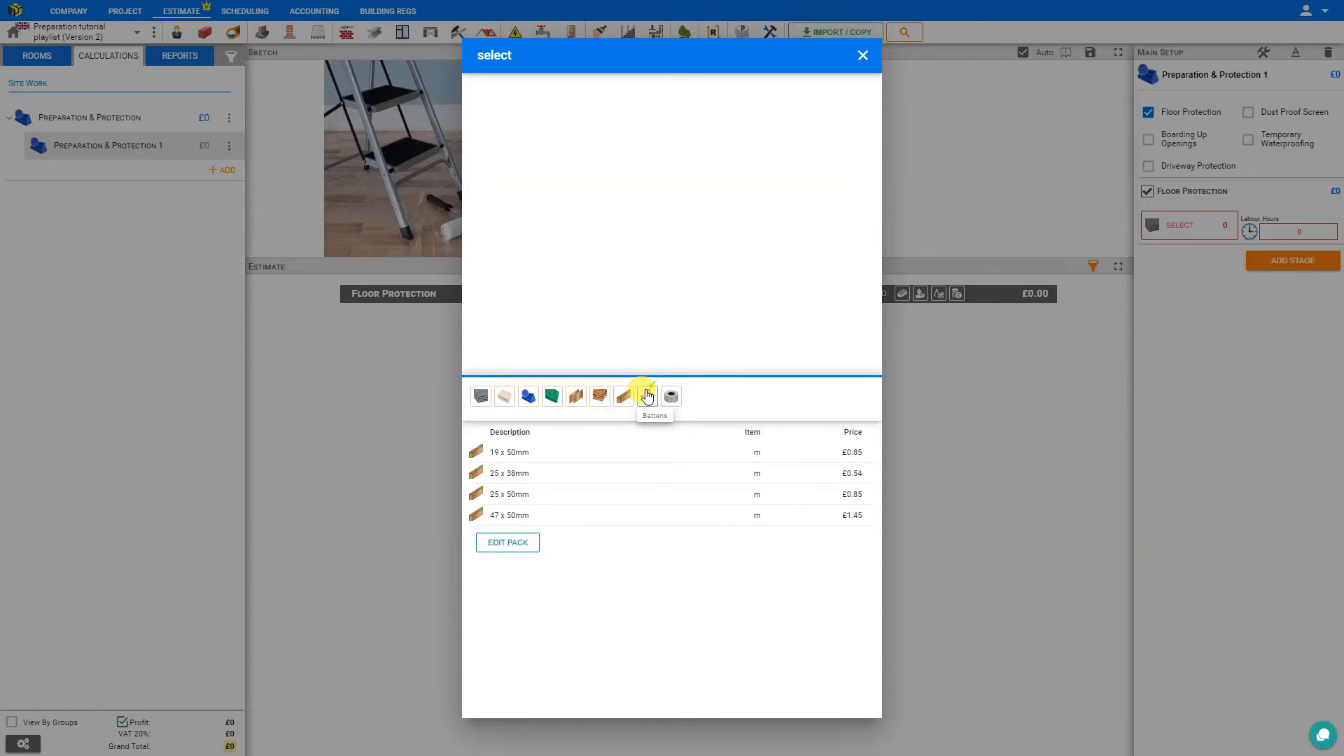
left_click(672, 398)
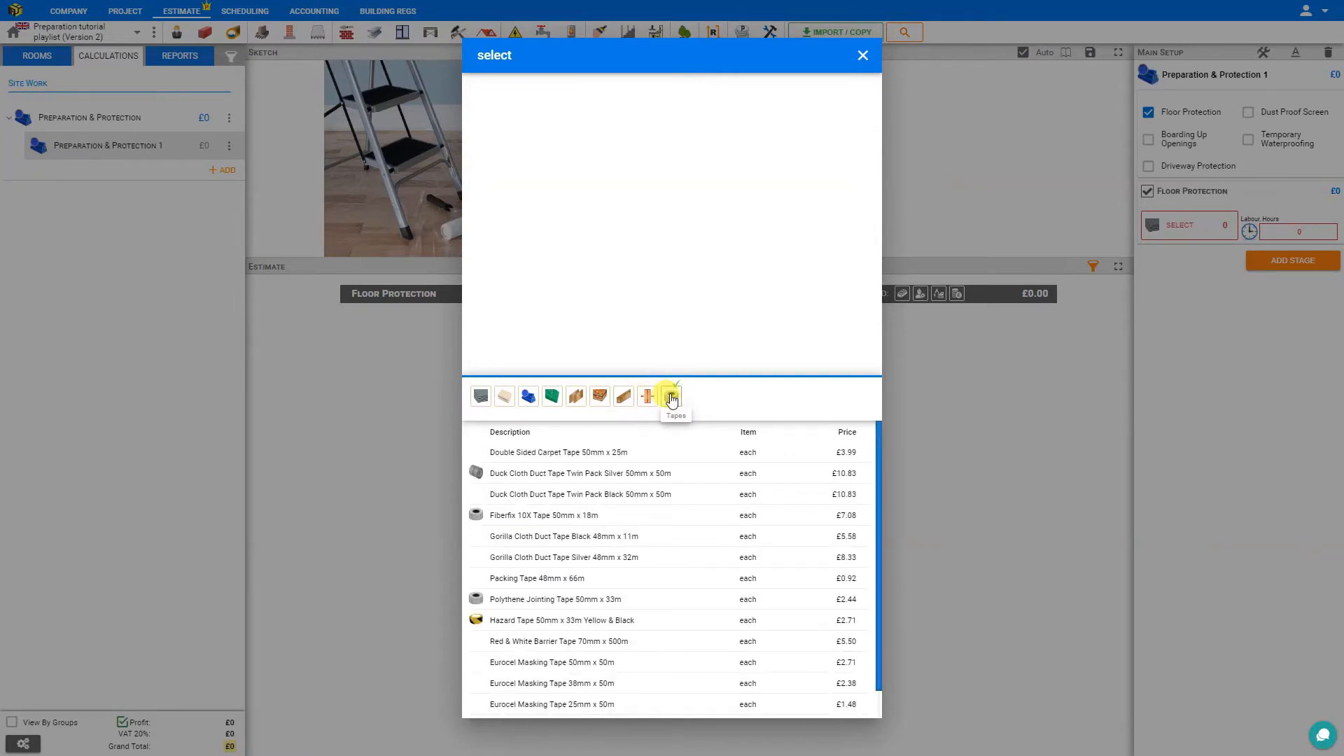
- Add four Proplex Damage Prevention Sheets Black 2mm x 1.2m x 2.4m to the floor protection materials
left_click(483, 396)
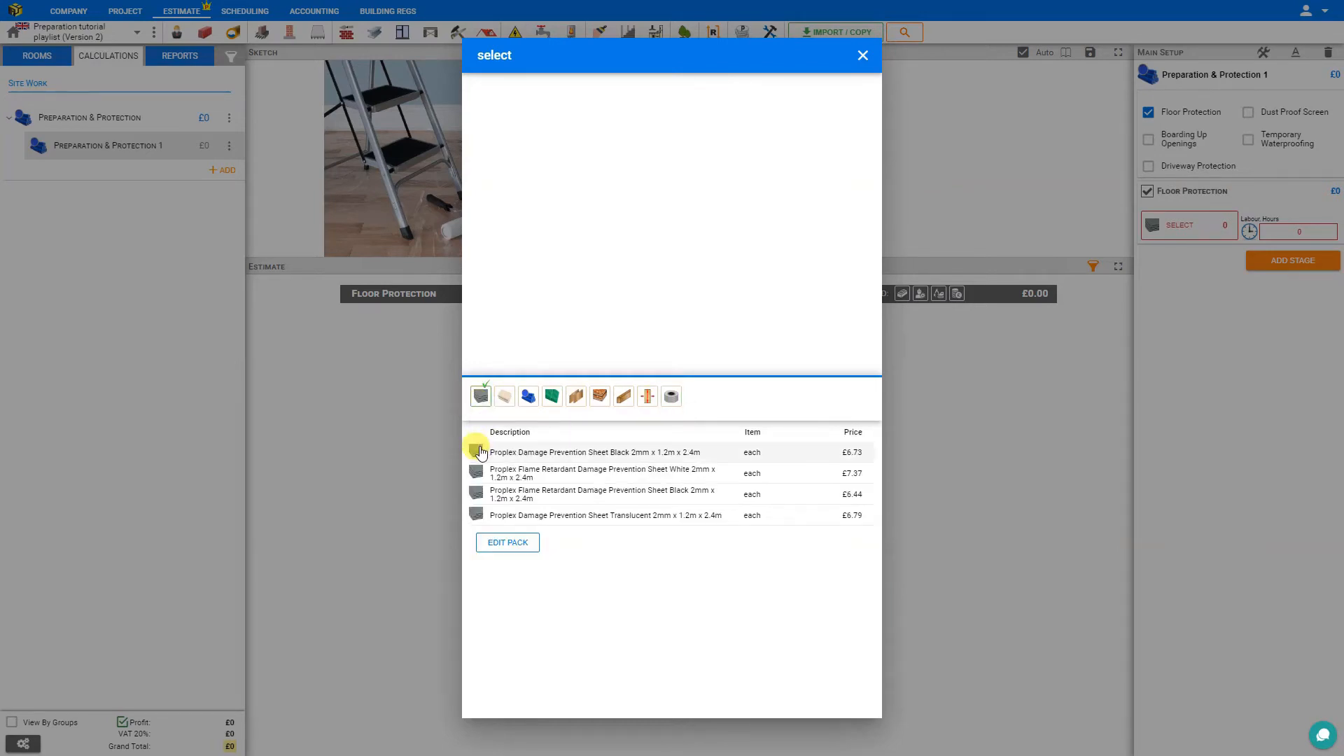
left_click(480, 451)
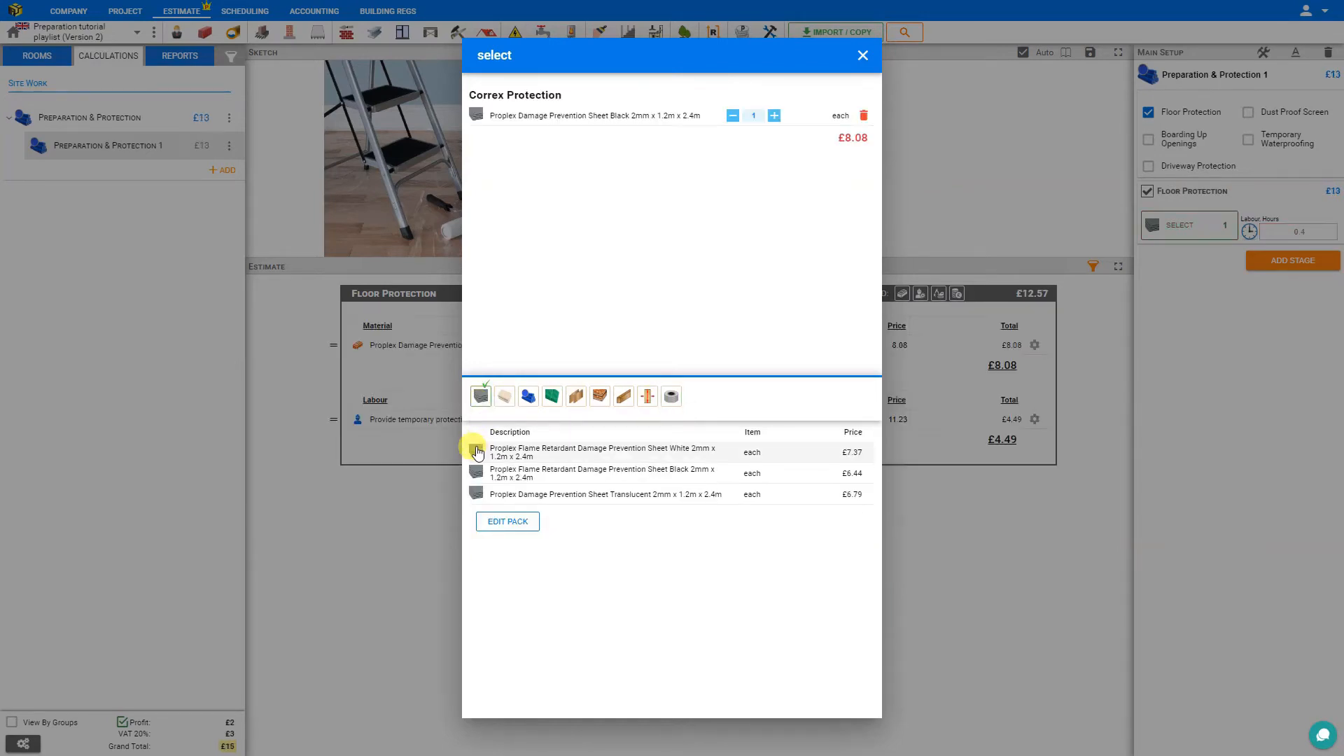
left_click(774, 115)
left_click(774, 115)
left_click(774, 115)
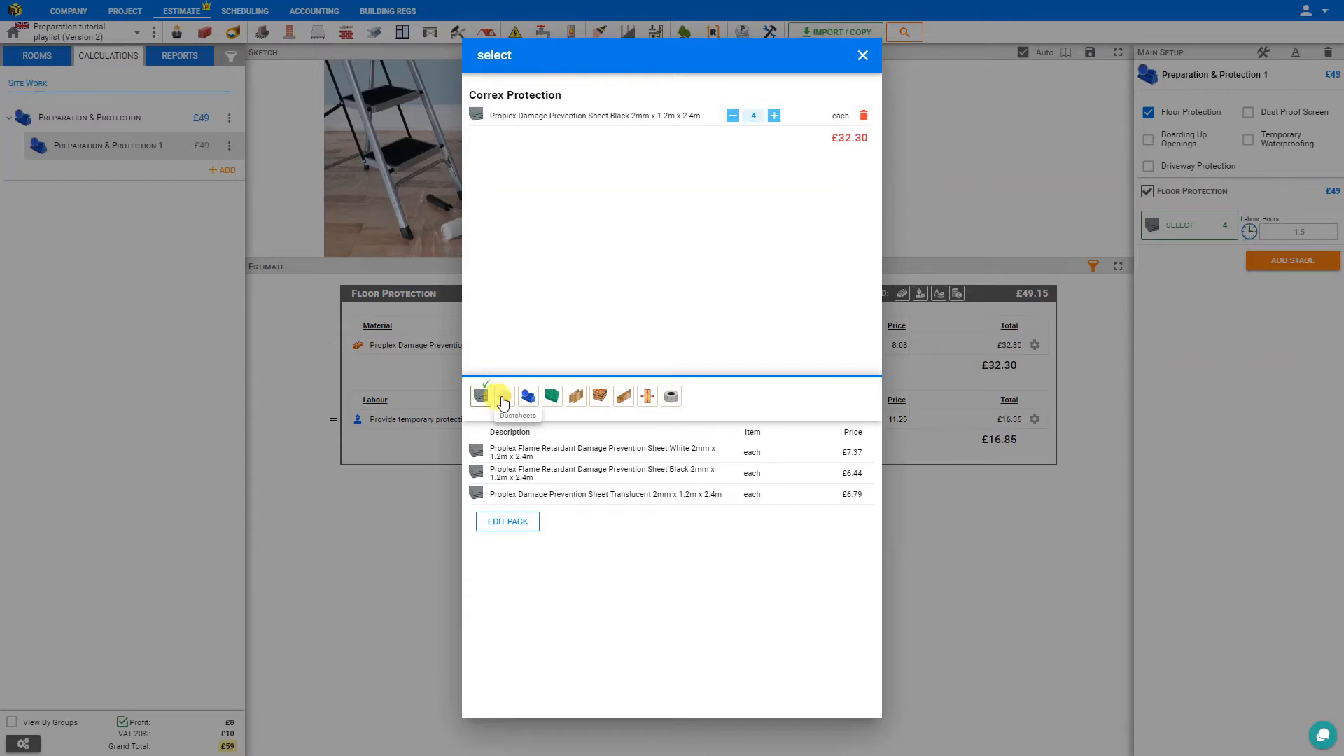
- Add two Poly Backed Dust Sheets 3.6m x 3.6m and one Carpet Protection 600mm x 20m roll to floor protection
left_click(504, 397)
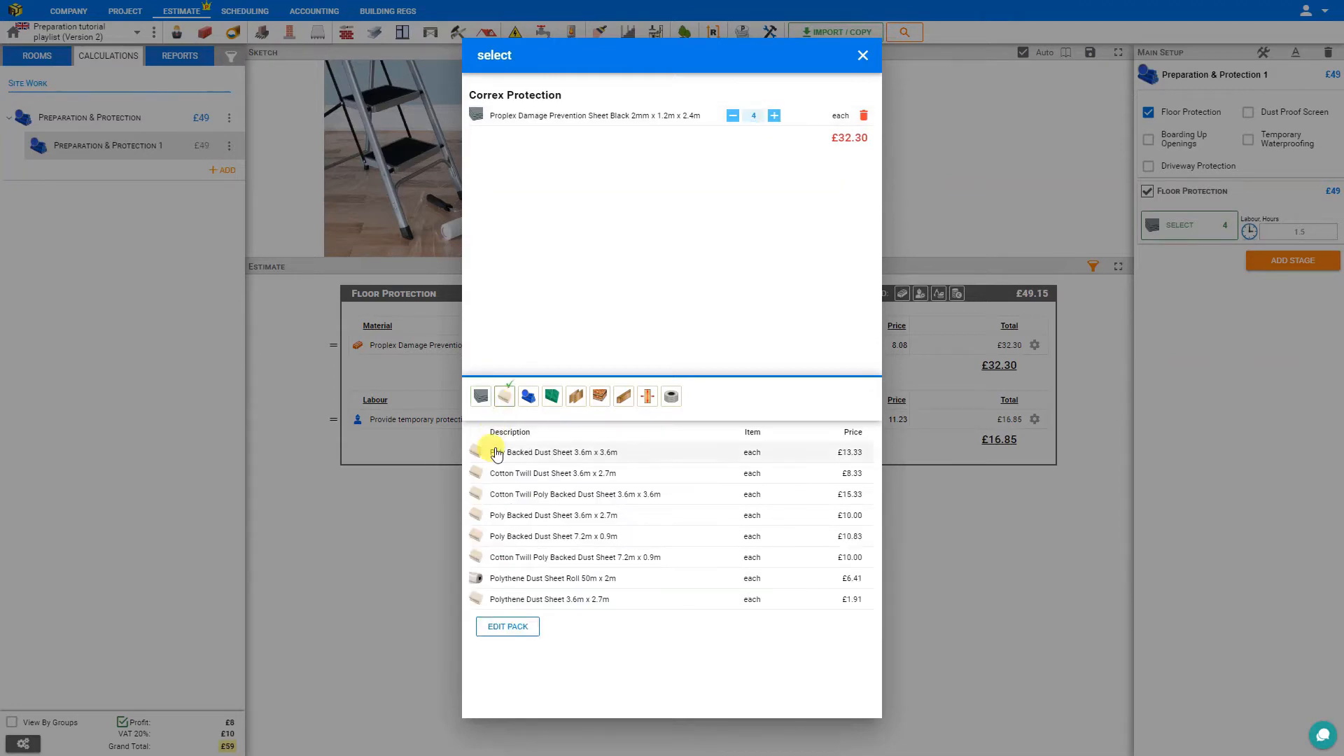
left_click(496, 453)
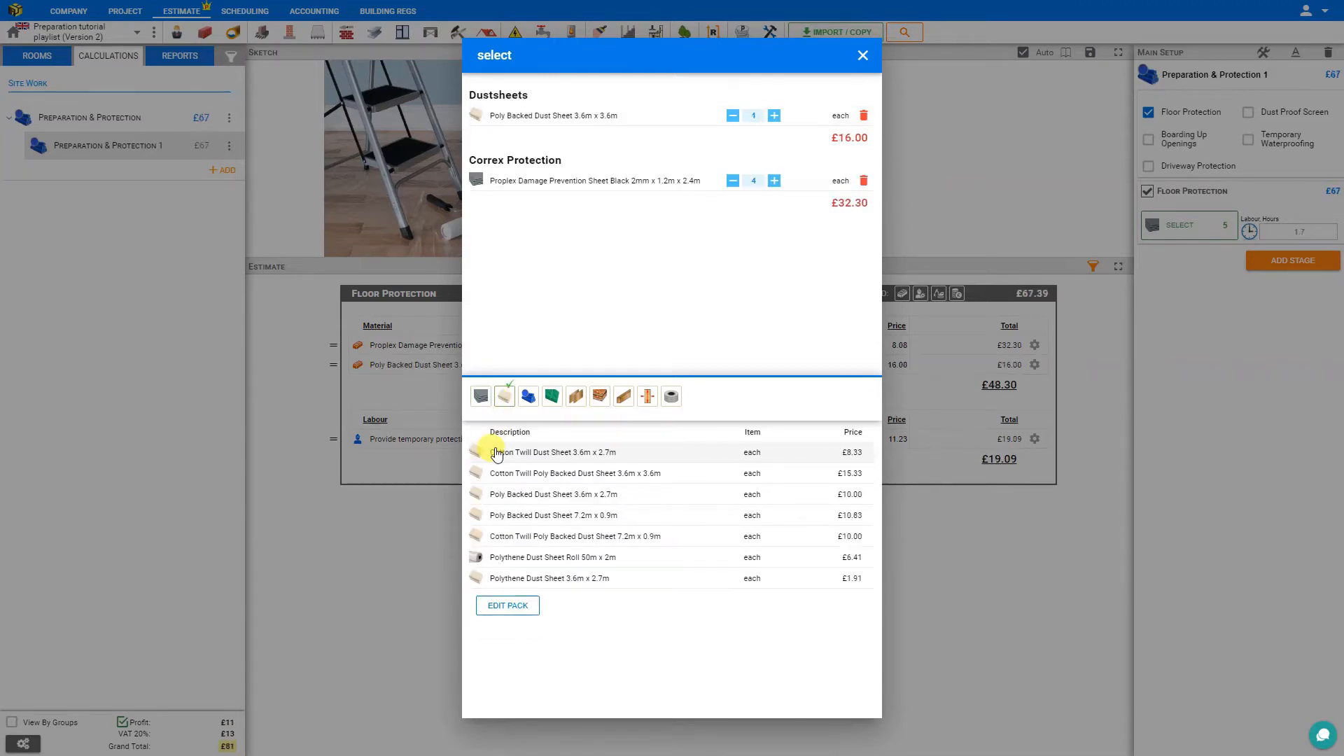
left_click(774, 116)
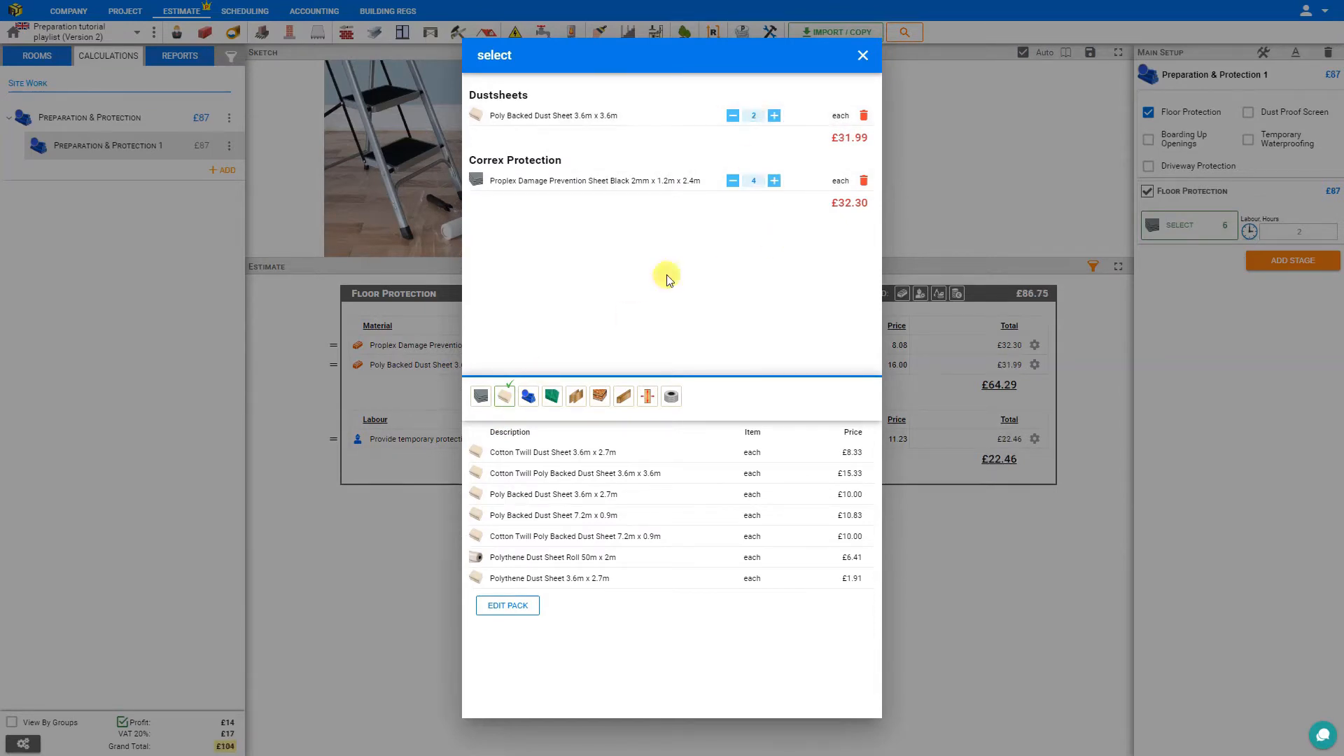
left_click(529, 397)
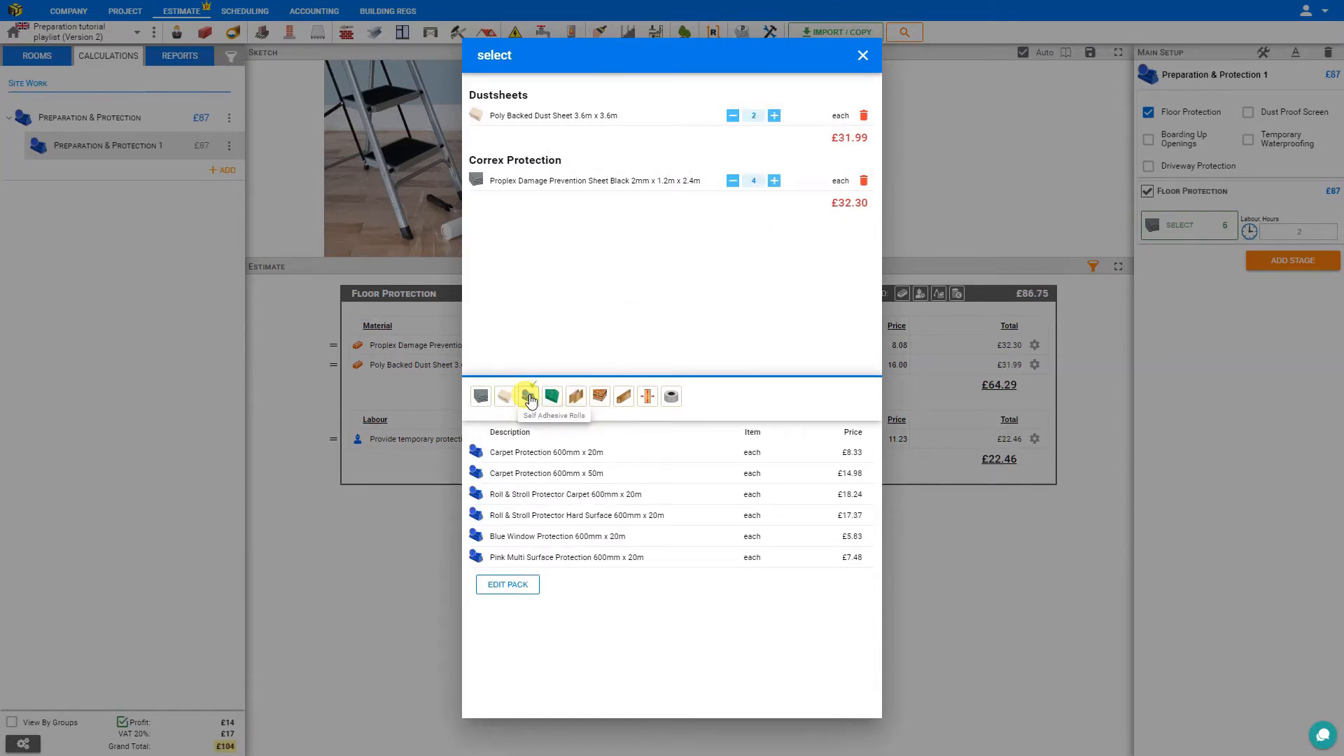
left_click(521, 455)
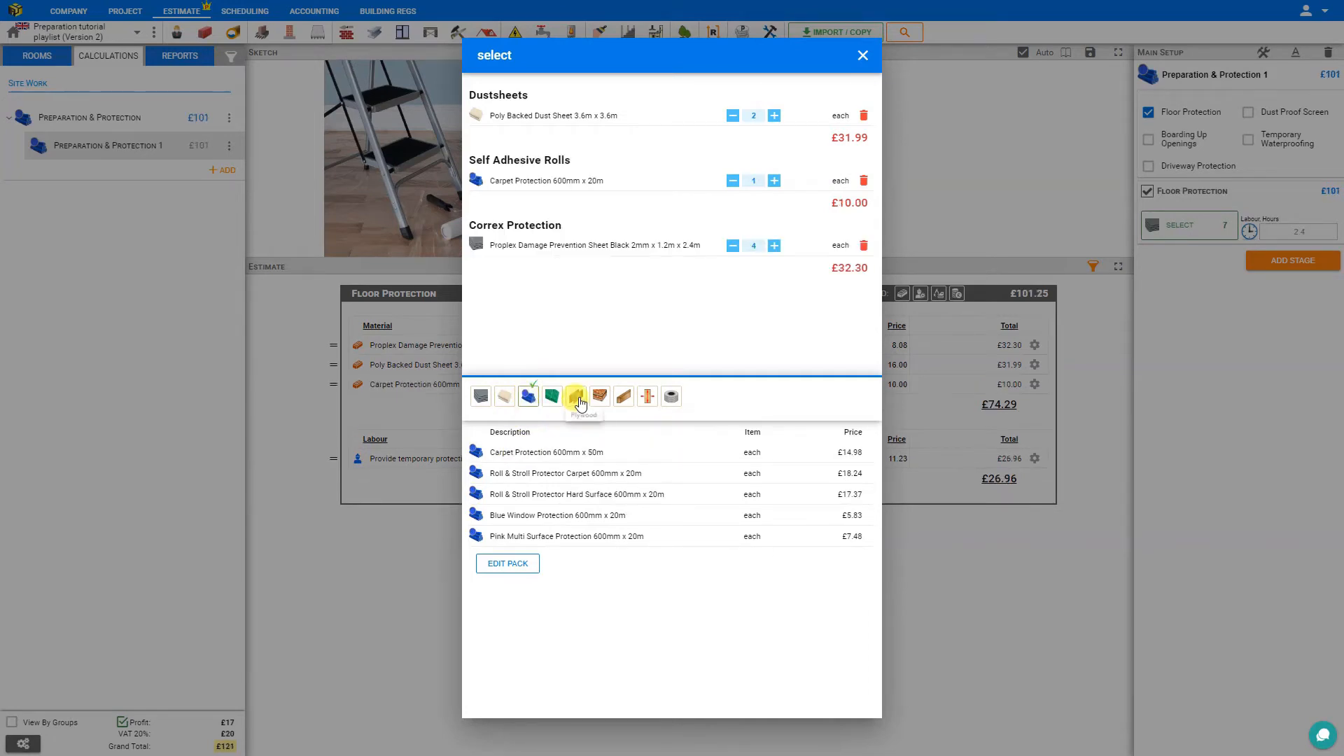
- Add five sheets of 12mm shuttering plywood to floor protection and close the material selection
left_click(578, 399)
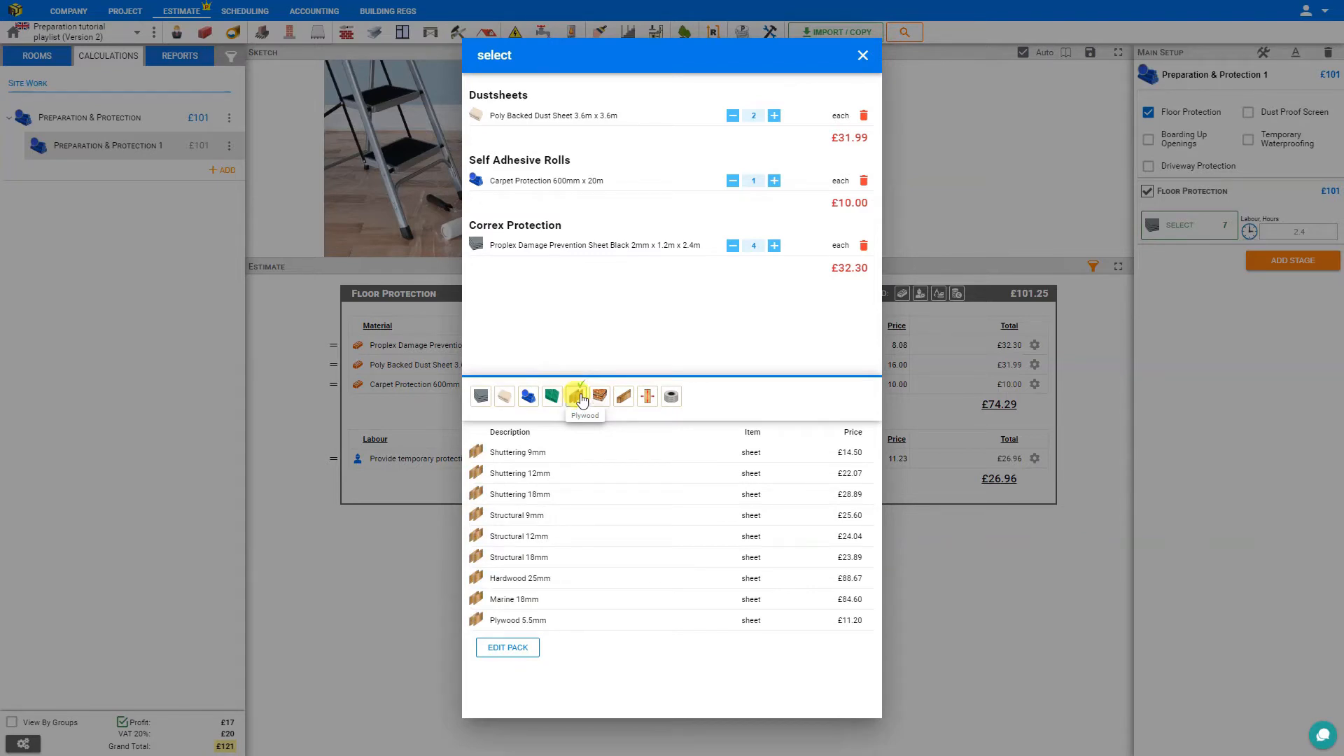
left_click(501, 474)
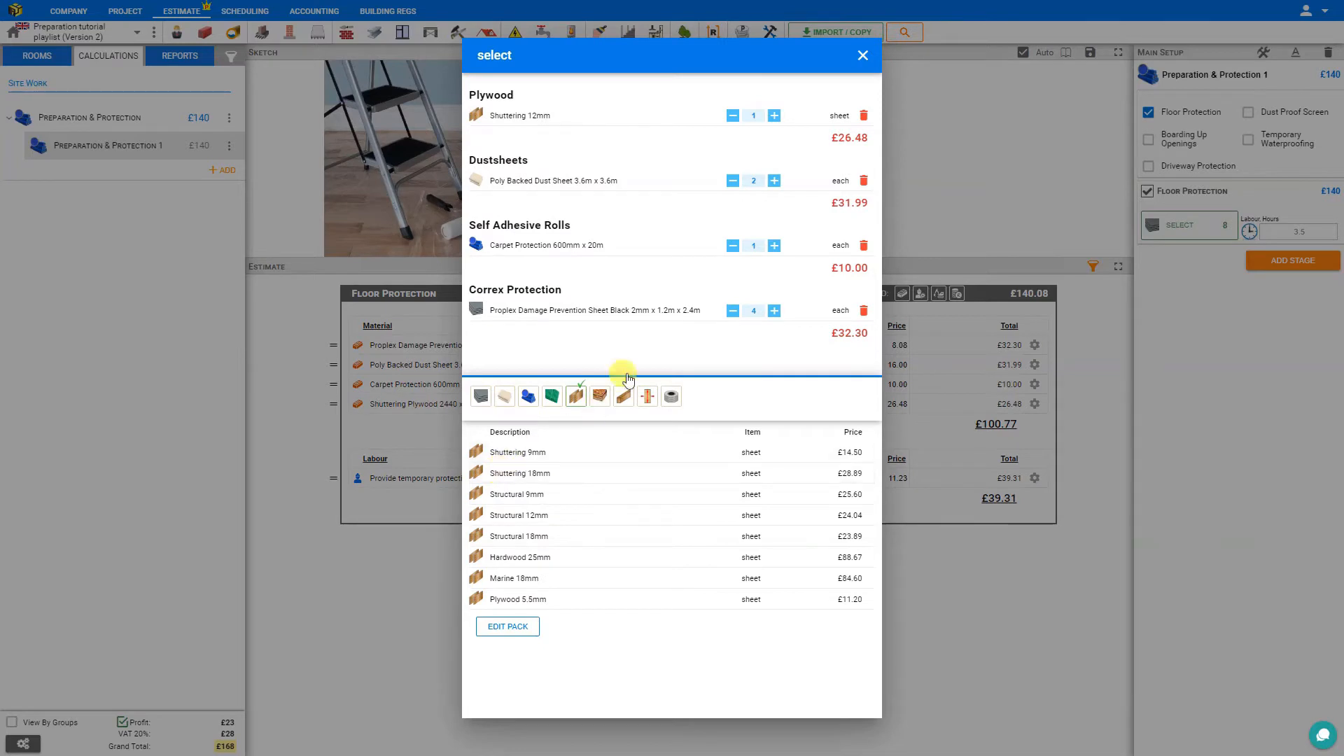
left_click(774, 115)
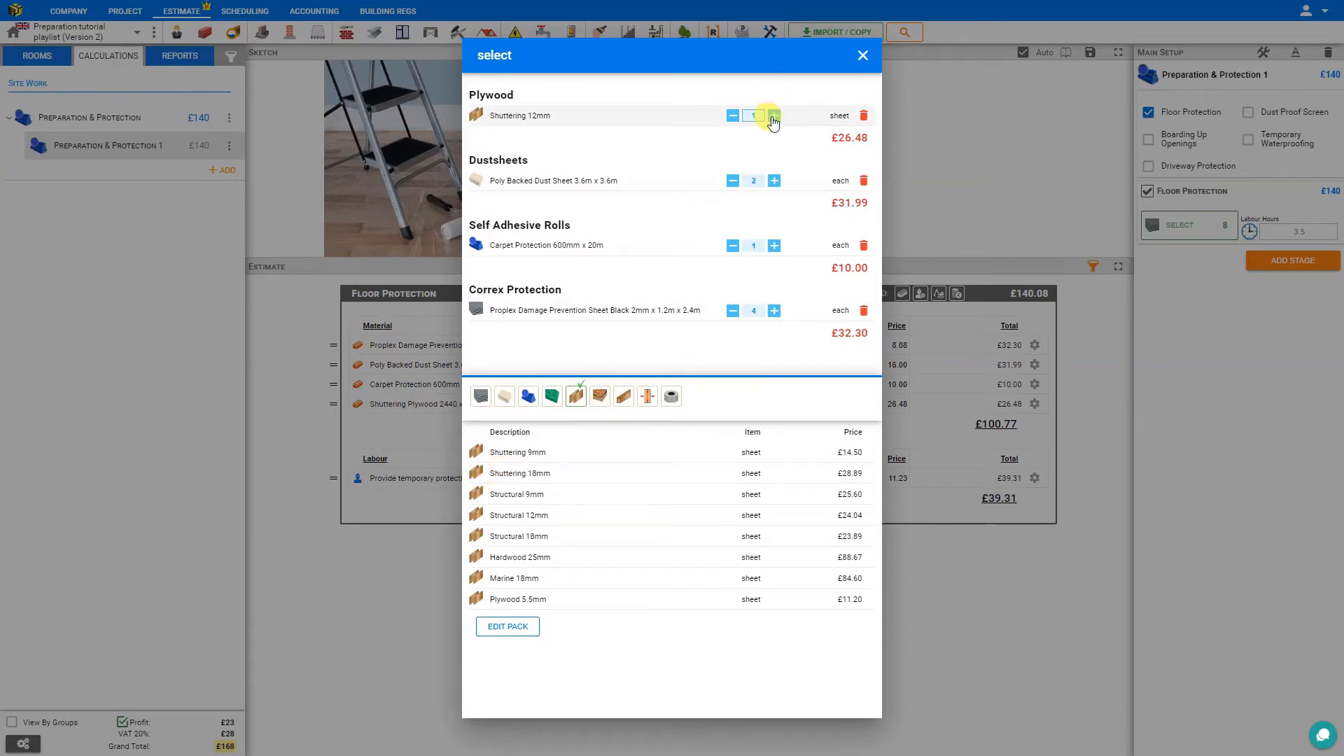
left_click(774, 115)
left_click(774, 116)
left_click(774, 115)
left_click(861, 55)
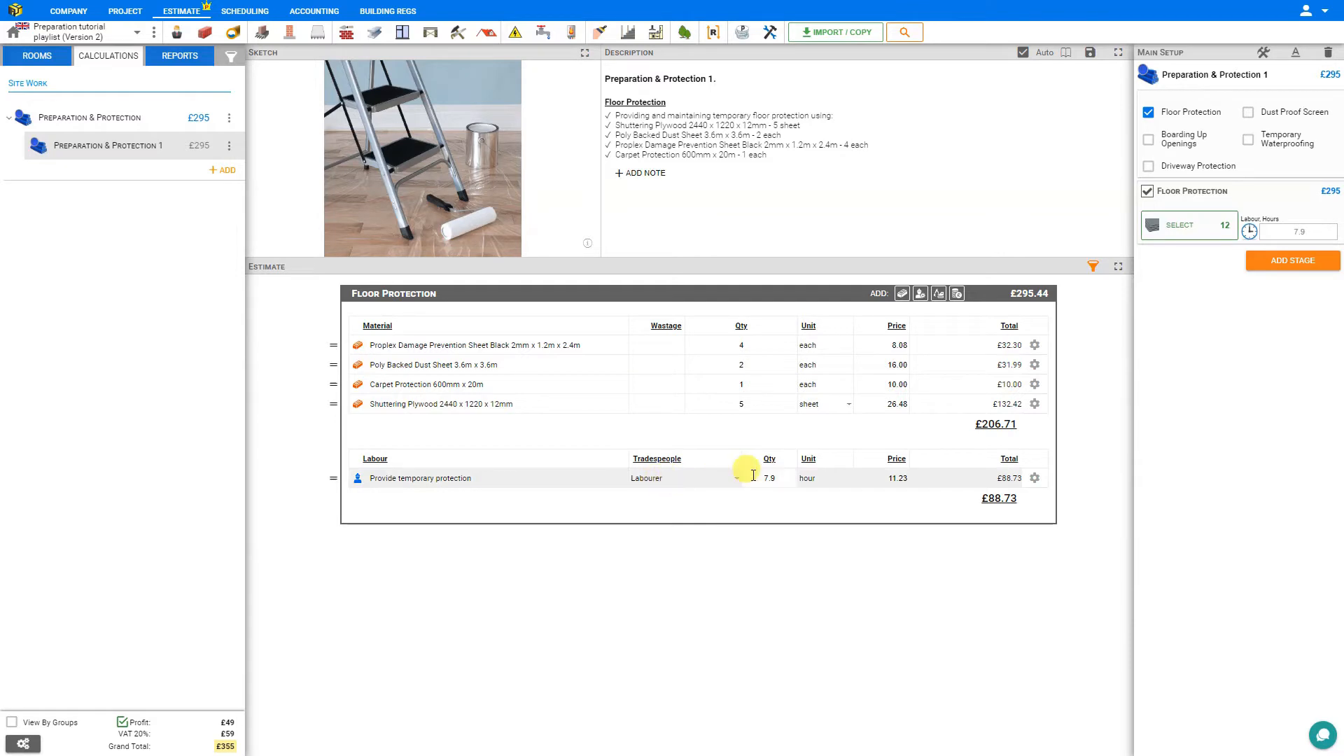
- Set the hourly price of the floor protection labour to 12
left_click(897, 478)
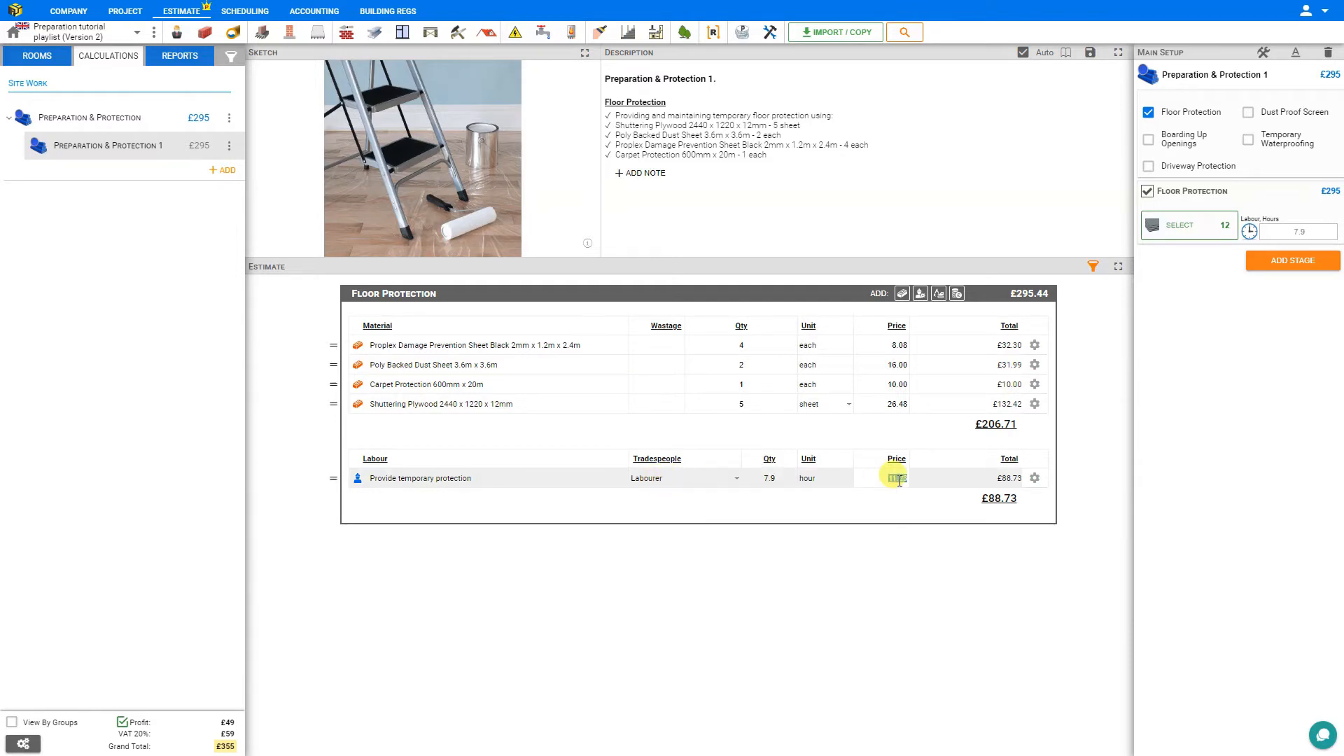
type("12")
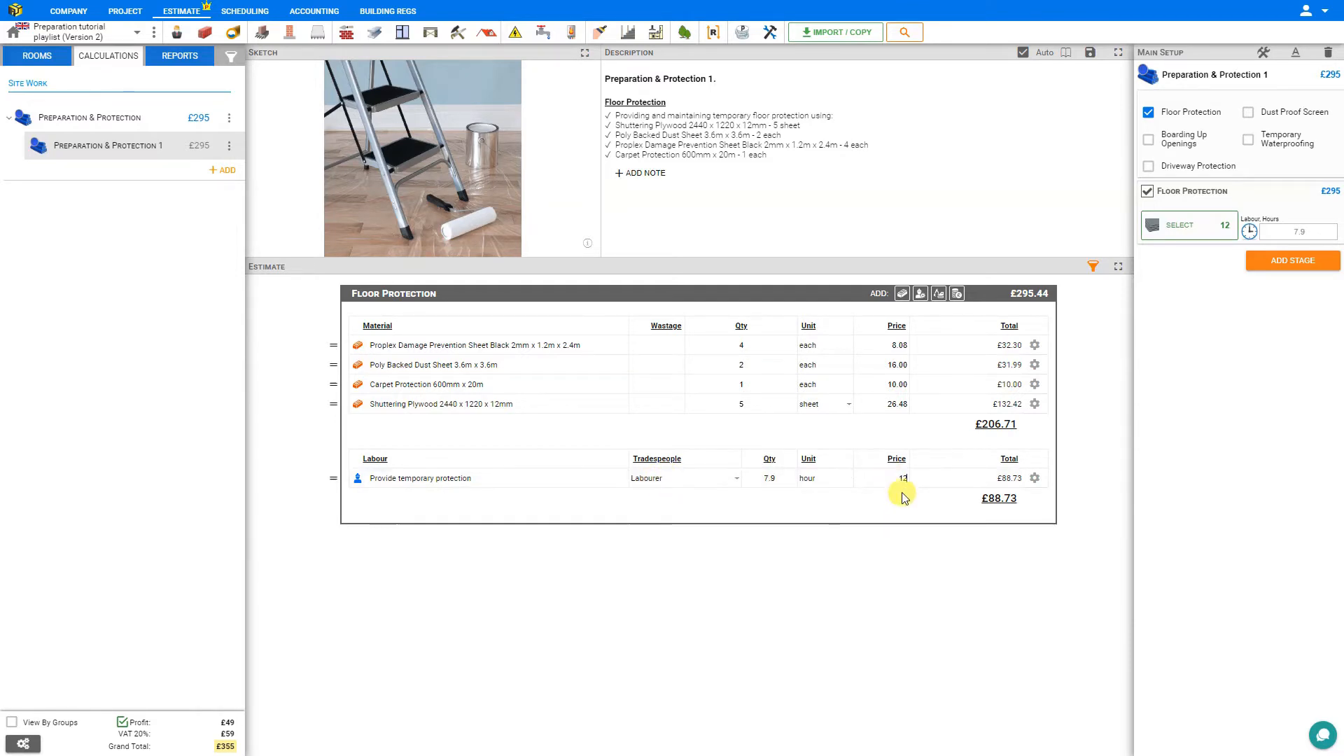
key("Return")
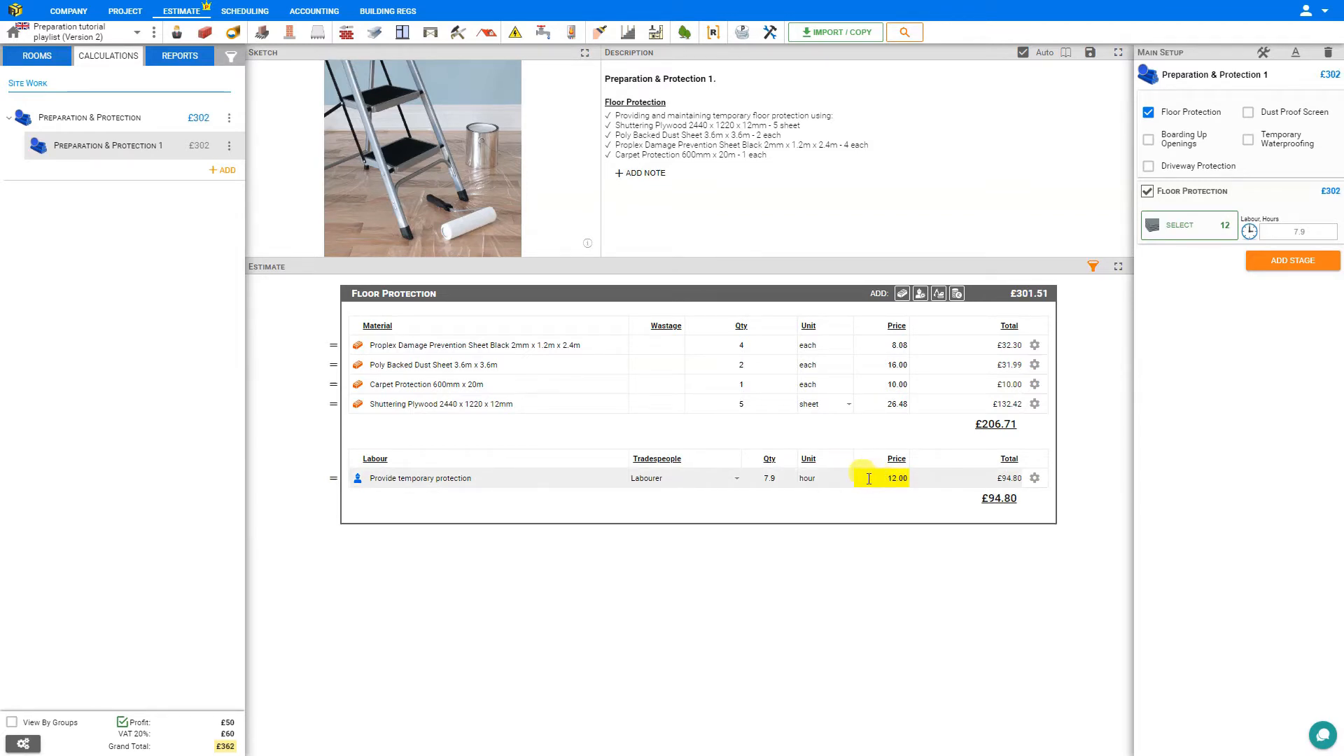
- Reset the floor protection labour row to its default price
left_click(1034, 478)
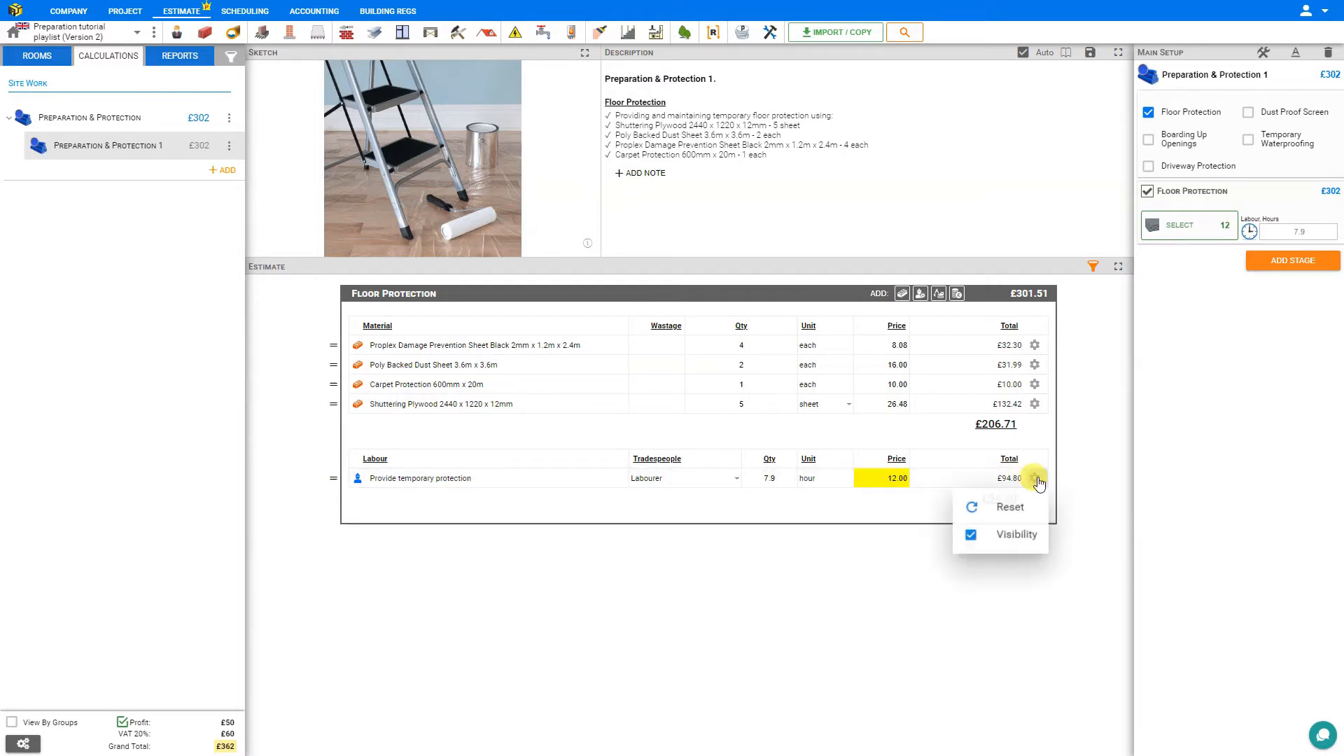
left_click(1008, 510)
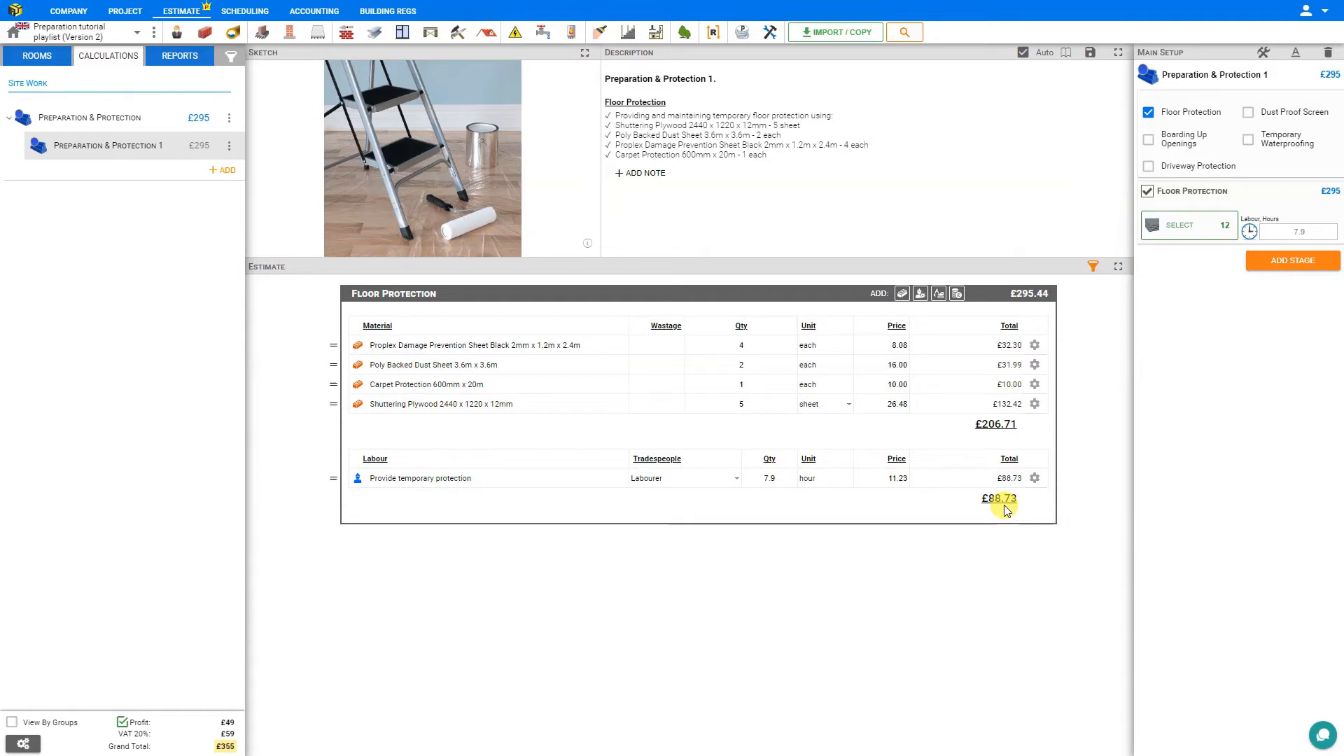
- Set the Floor Protection stage's labour hours to 10
double_click(1299, 232)
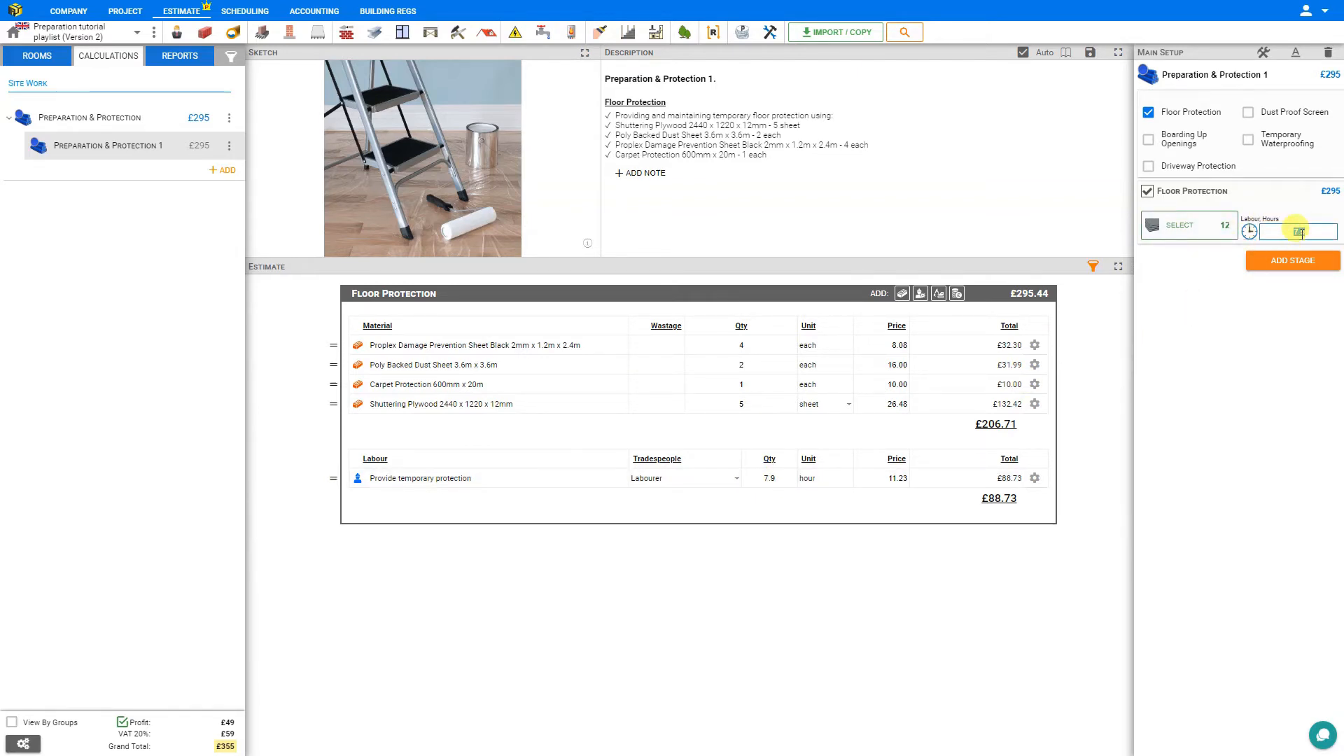
type("10")
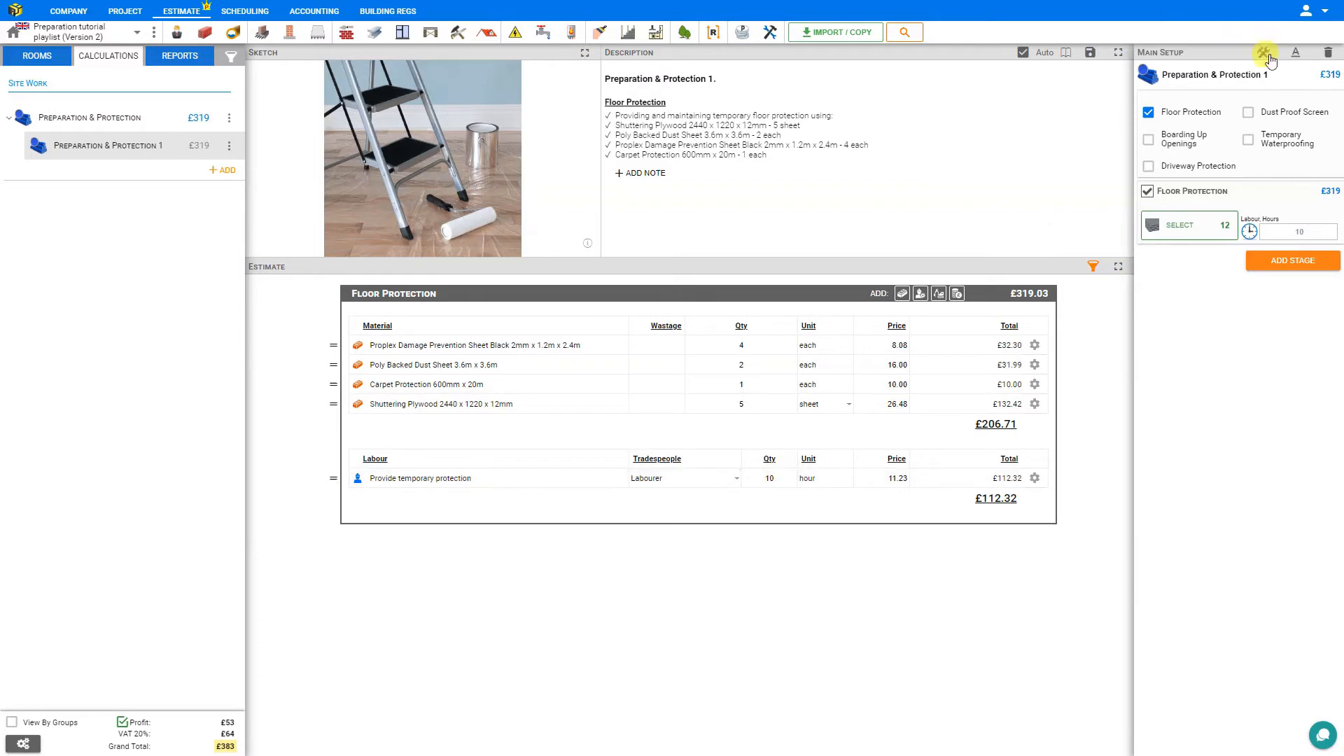
- Enable the Dust Proof Screen stage and add two Poly Backed Dust Sheets 3.6m x 3.6m to its materials
left_click(1248, 112)
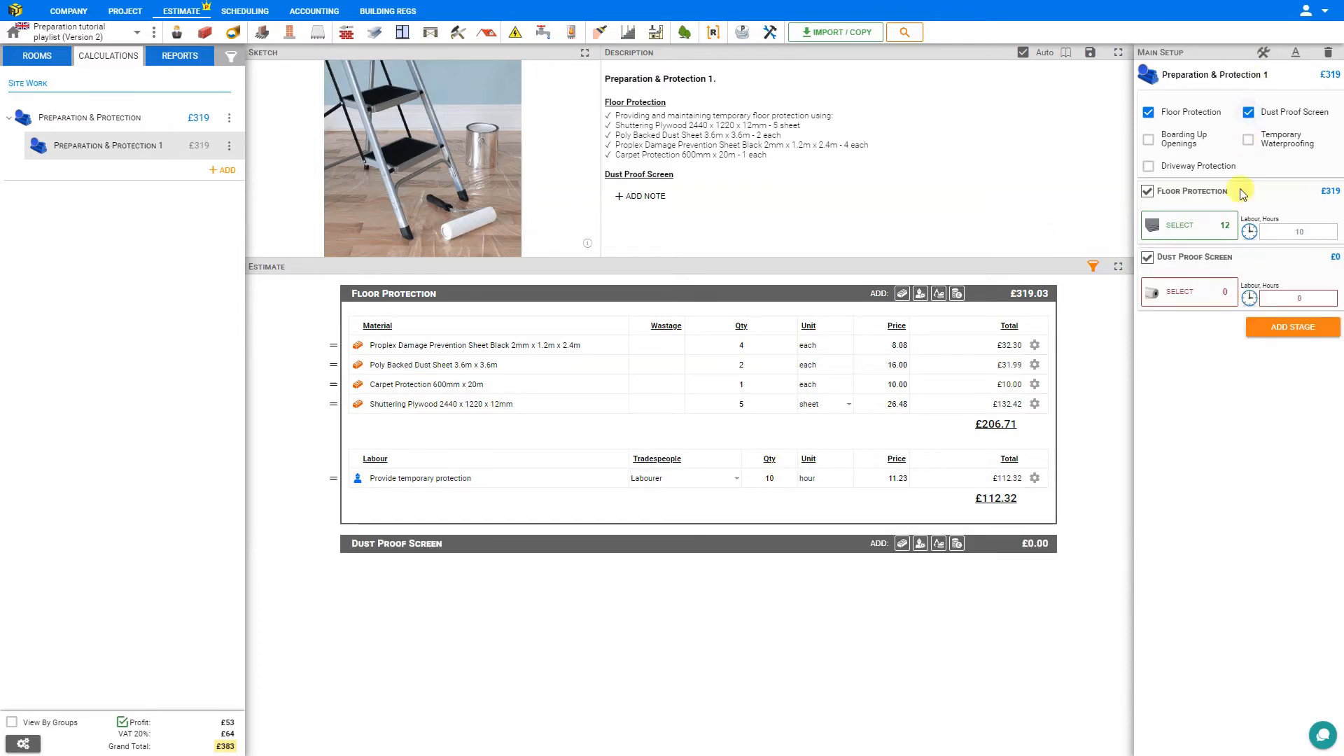
left_click(1190, 300)
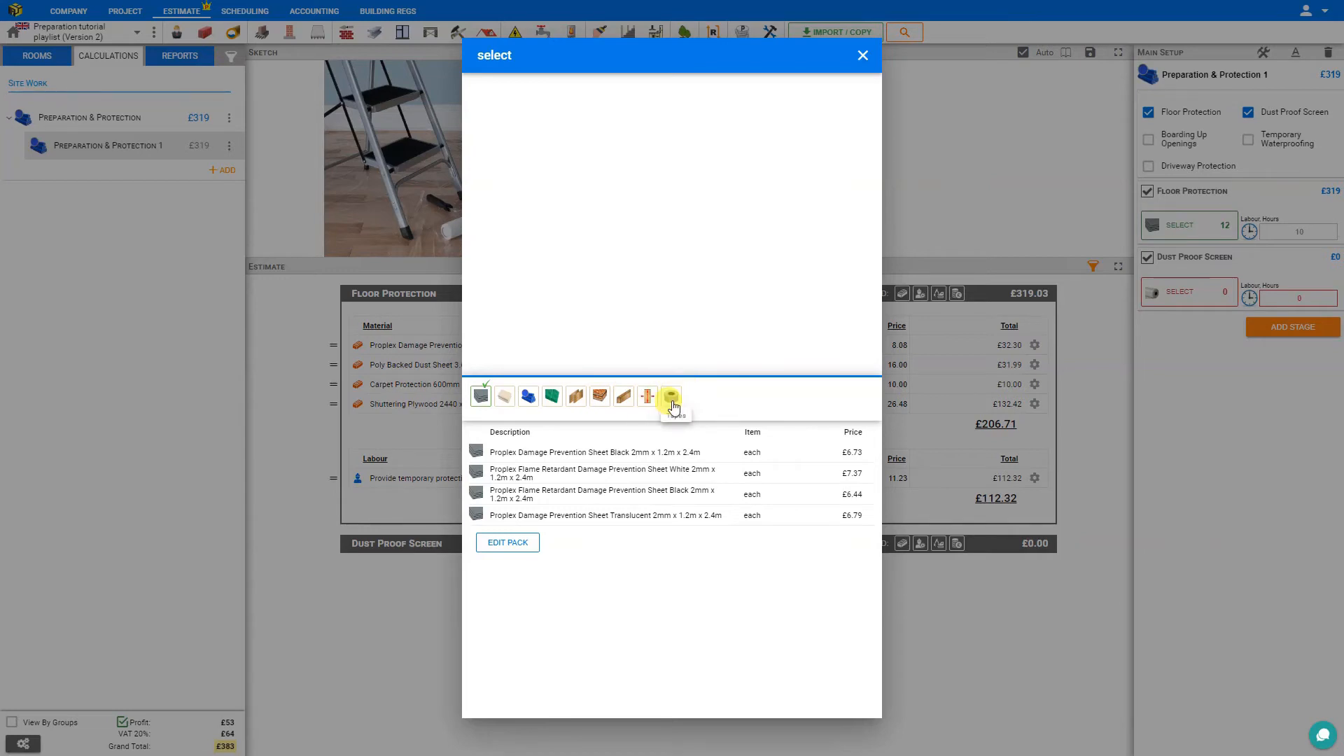
left_click(503, 399)
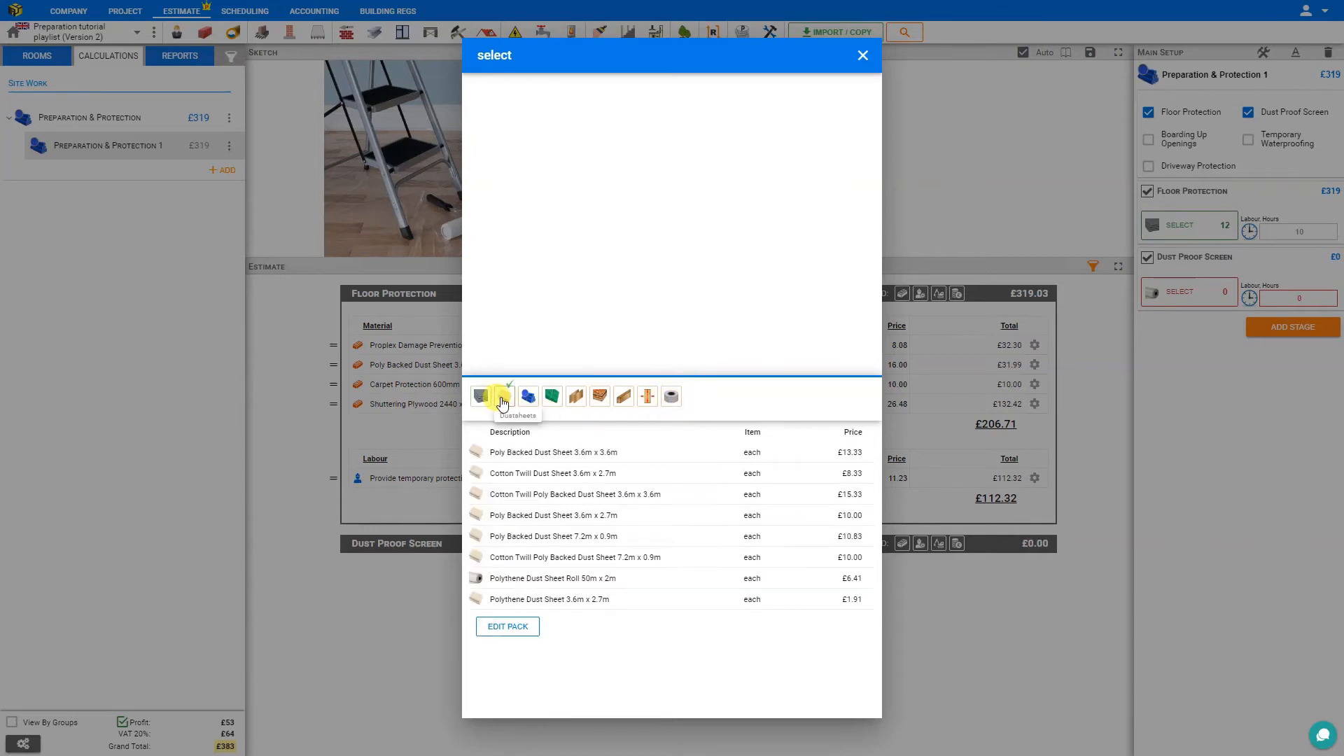
left_click(503, 452)
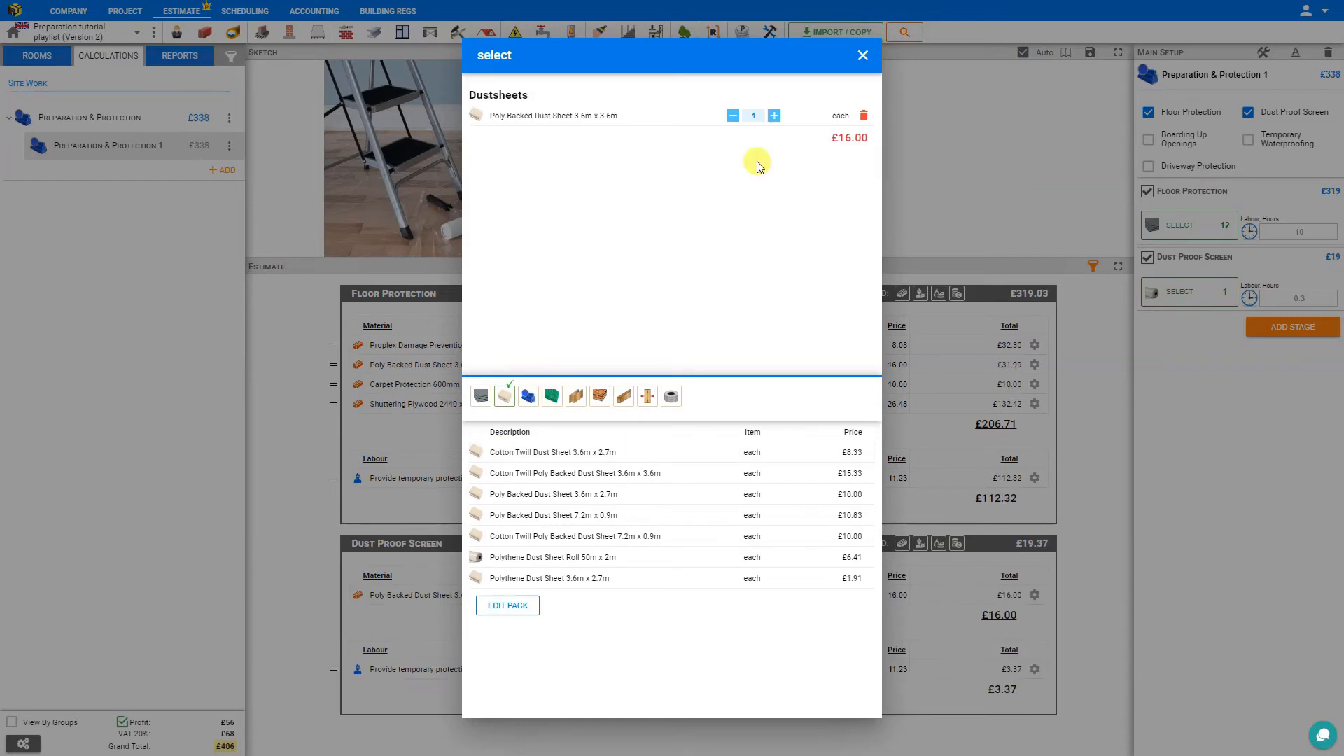
left_click(774, 117)
left_click(860, 54)
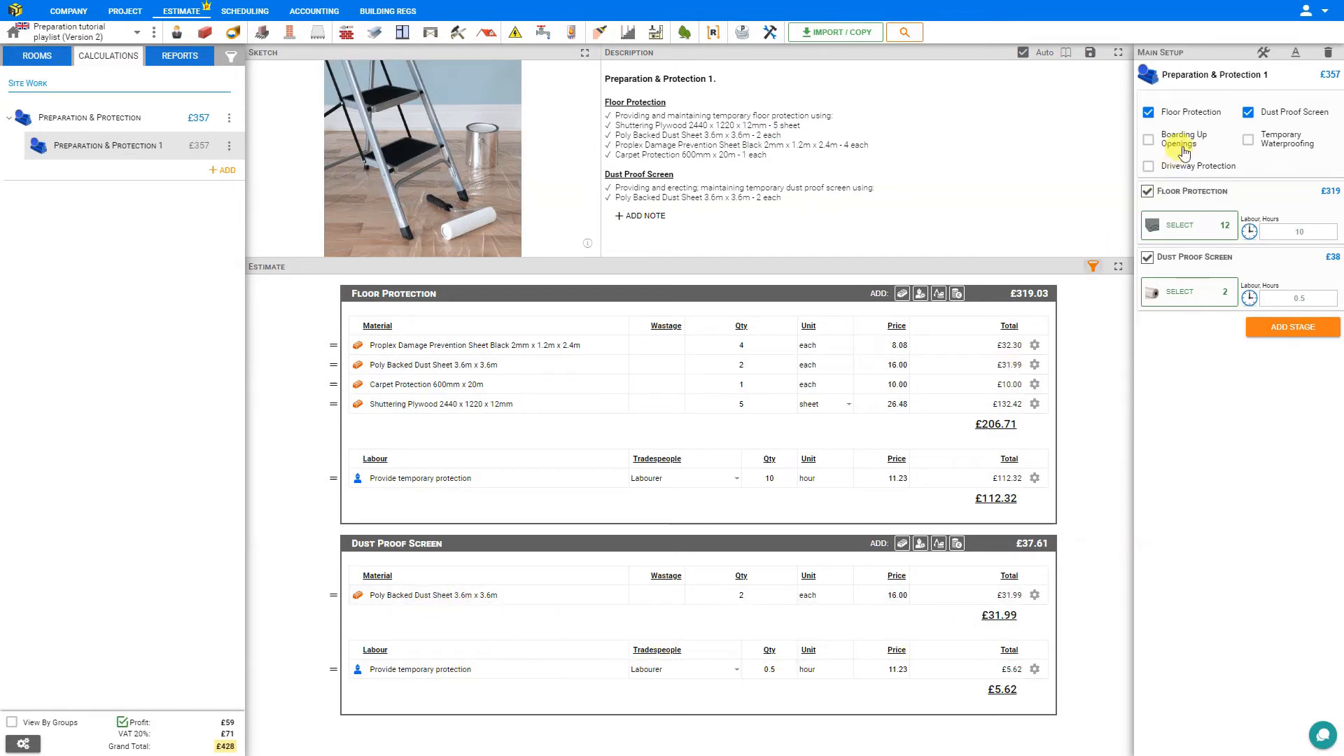
- Enable the Boarding Up Openings stage and toggle the Floor Protection and Dust Proof Screen stages off in the estimate
left_click(1149, 141)
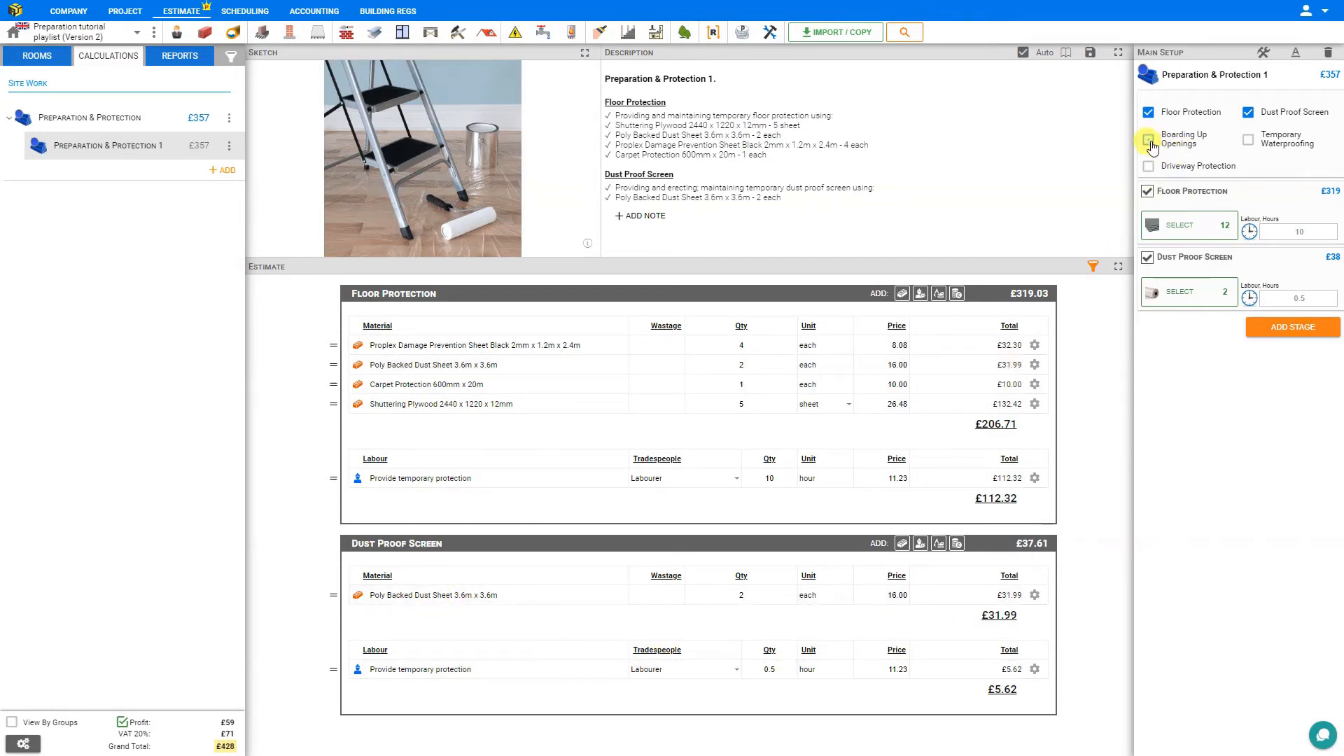
left_click(1148, 192)
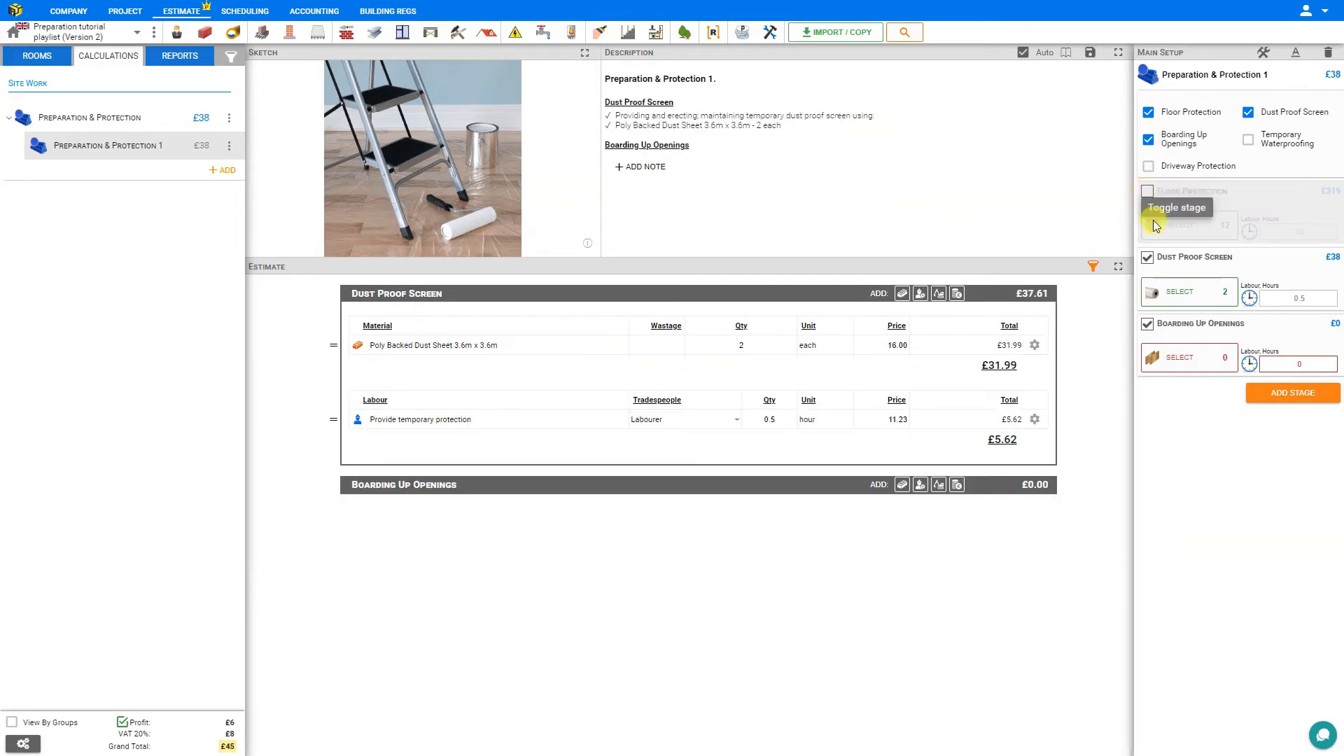
left_click(1149, 259)
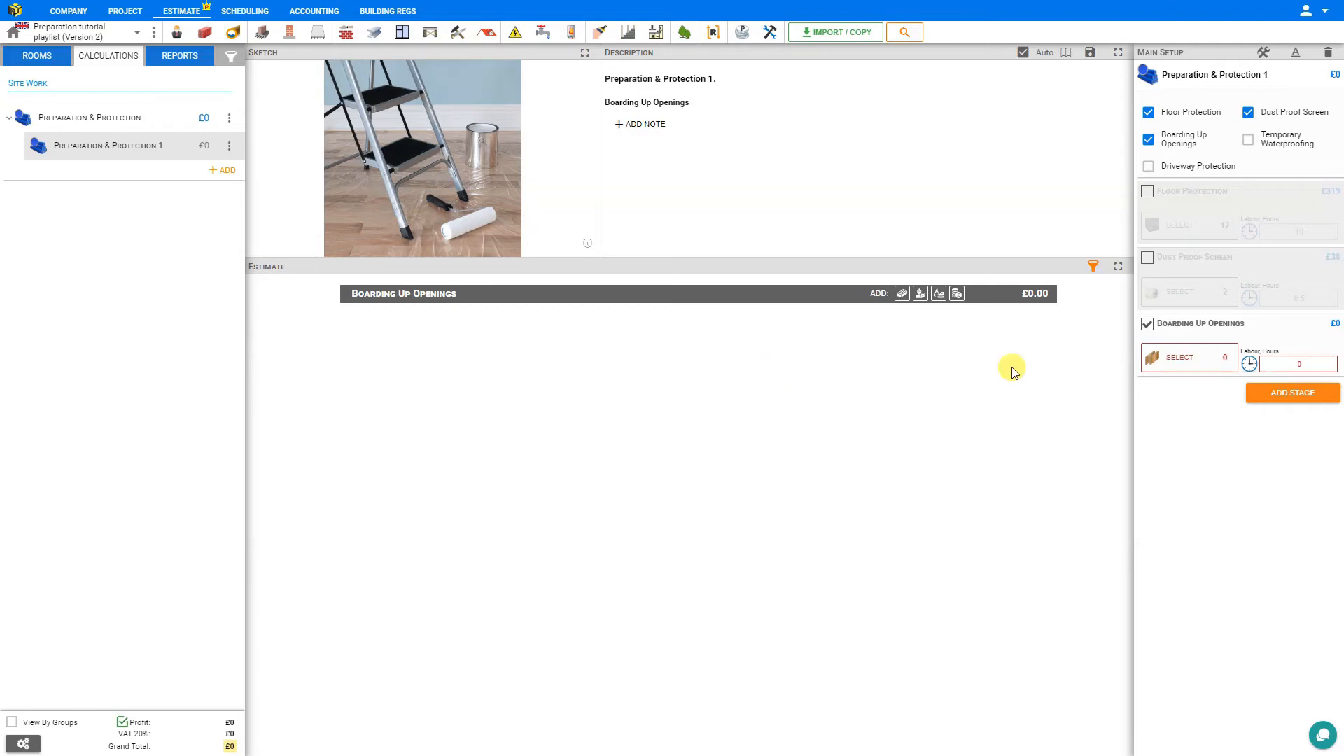
- Add two sheets of Shuttering 9mm plywood and two Reversible Tarpaulins 5 x 8m to the Boarding Up Openings materials
left_click(1175, 361)
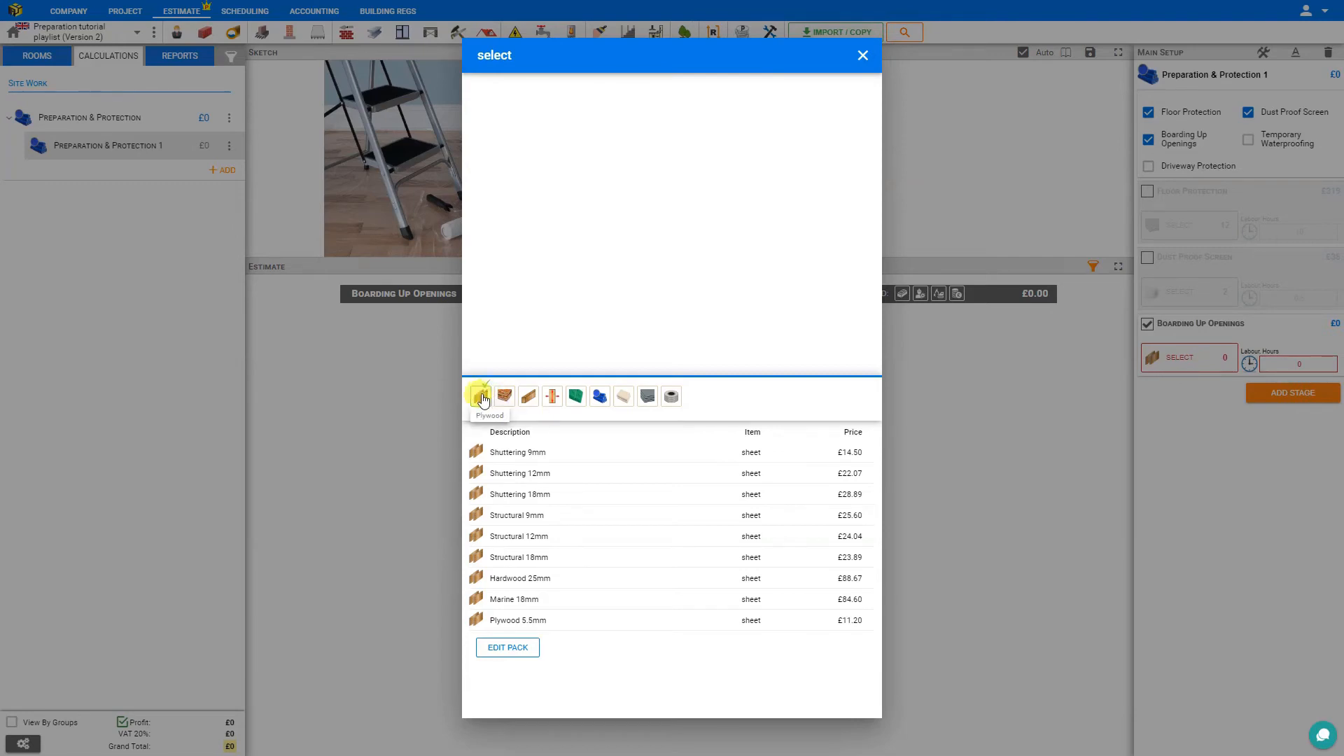
left_click(501, 455)
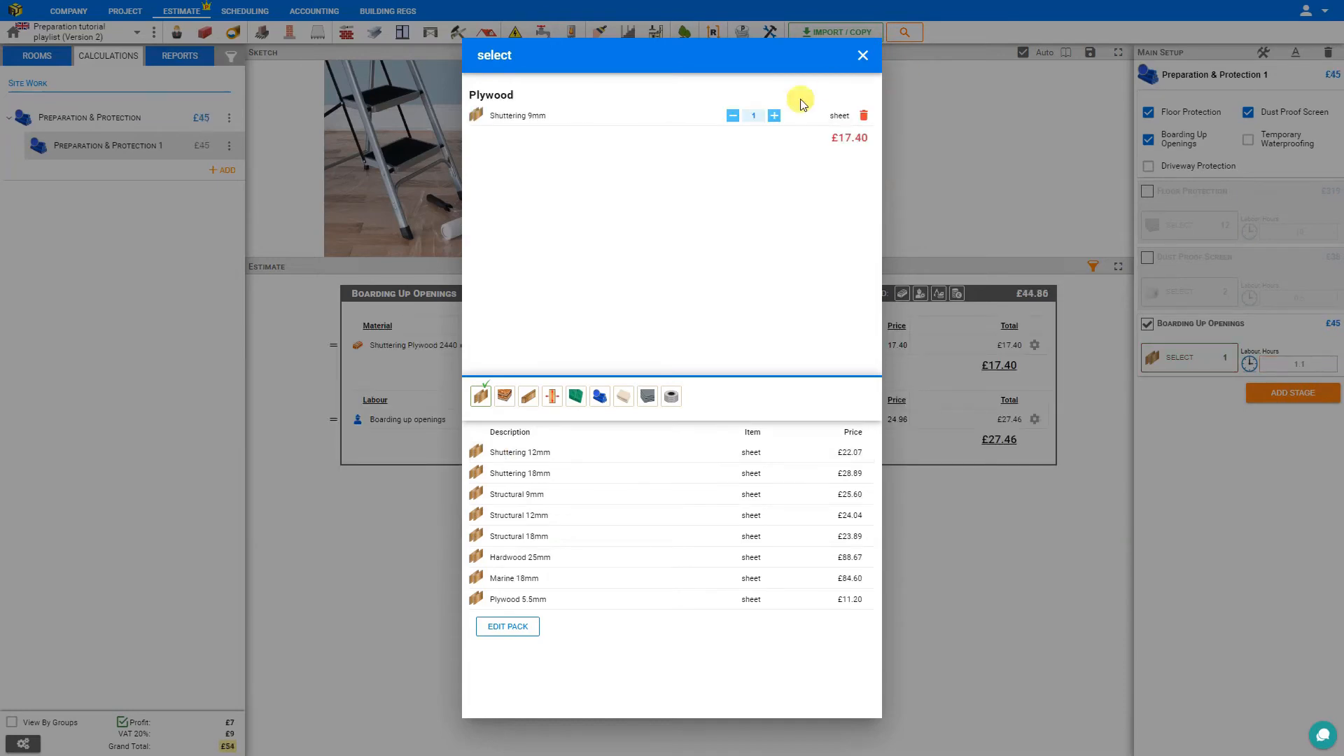
left_click(773, 115)
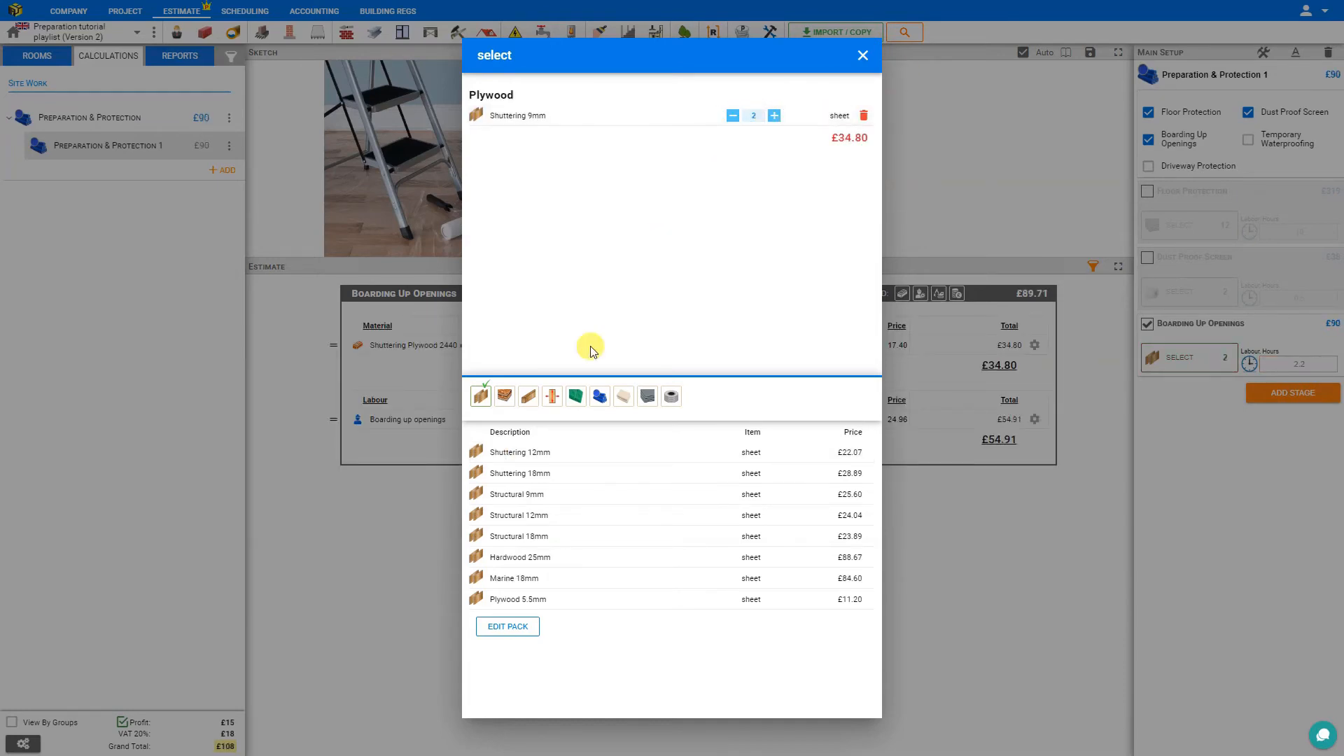
left_click(576, 398)
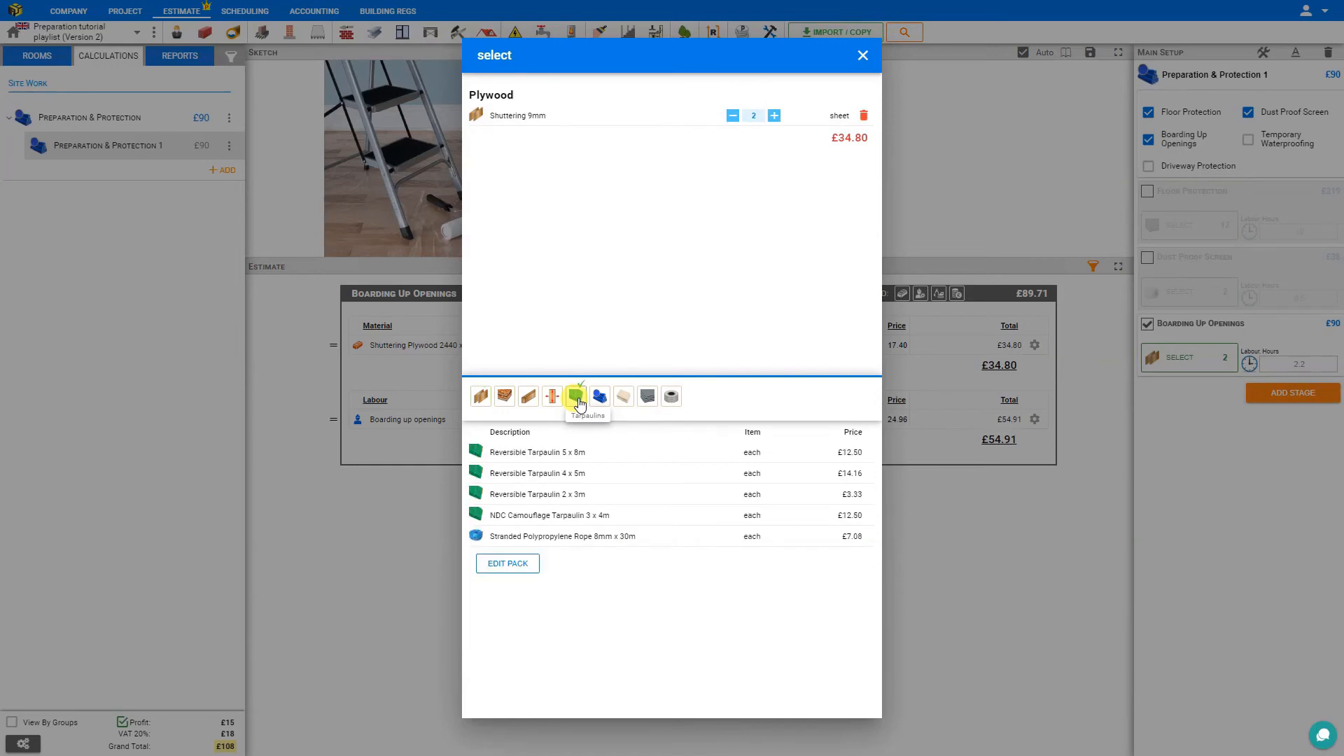
left_click(534, 452)
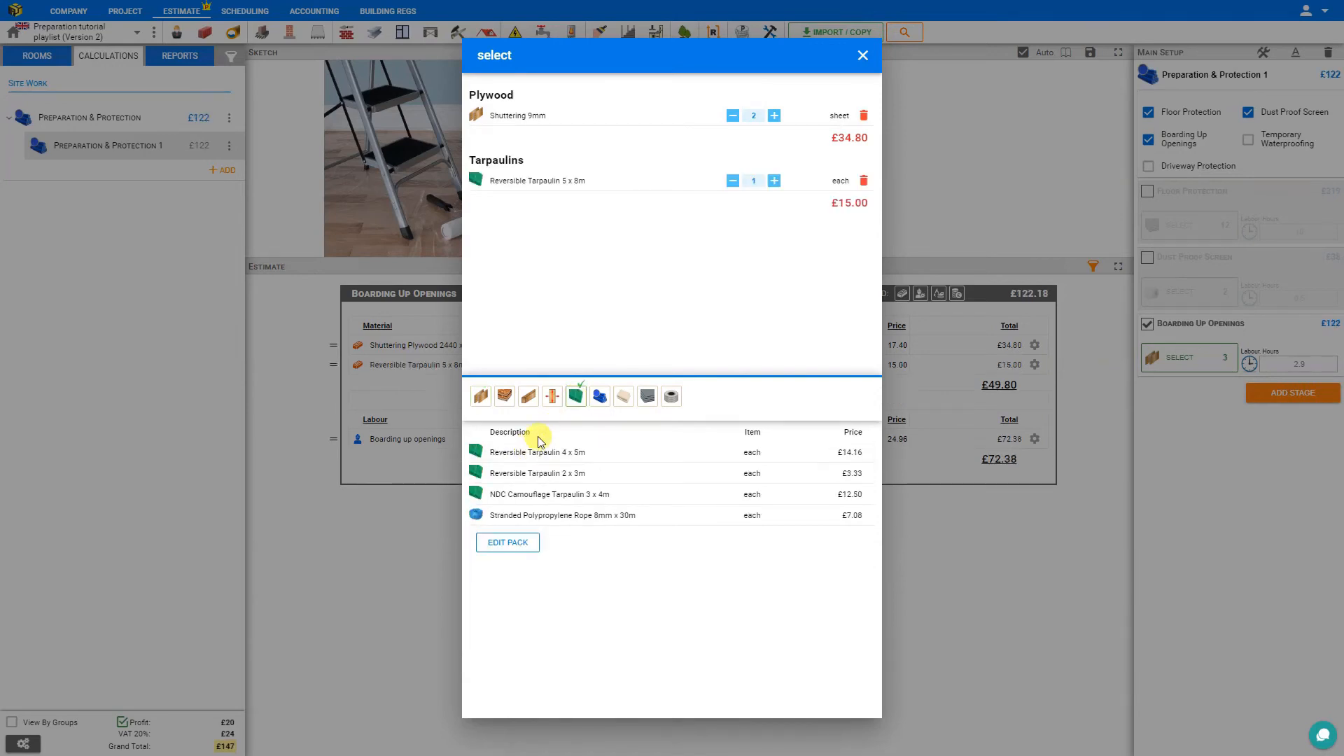
left_click(773, 181)
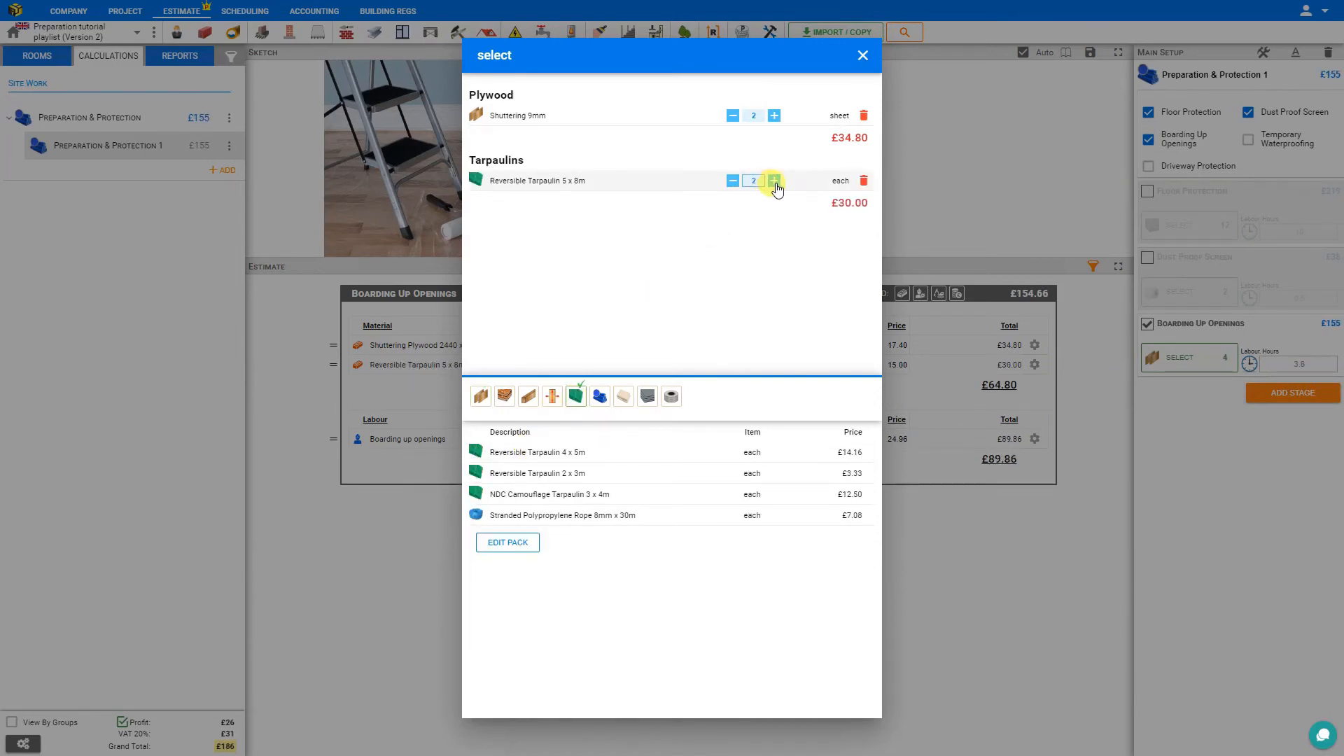
left_click(862, 55)
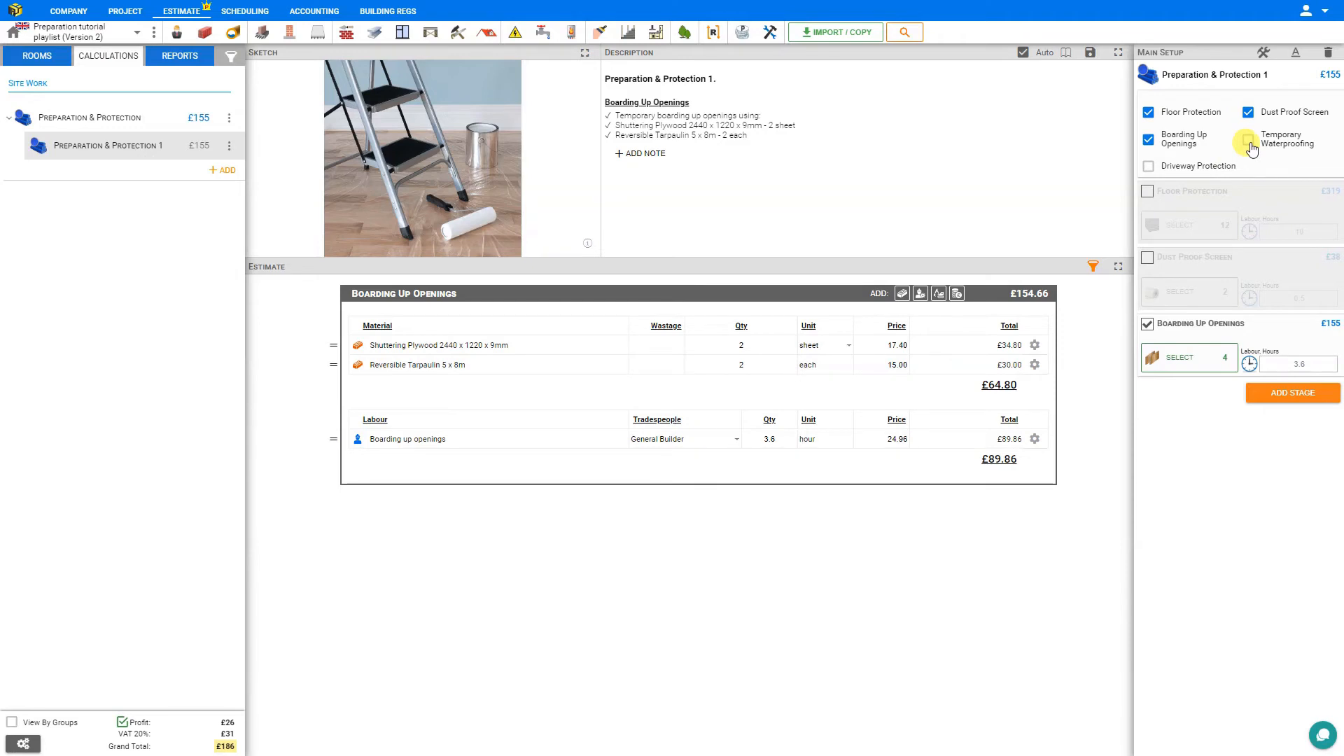
- Enable the Temporary Waterproofing stage and add two Reversible Tarpaulins 4 x 5m and two Stranded Polypropylene Ropes 8mm x 30m to its materials
left_click(1249, 142)
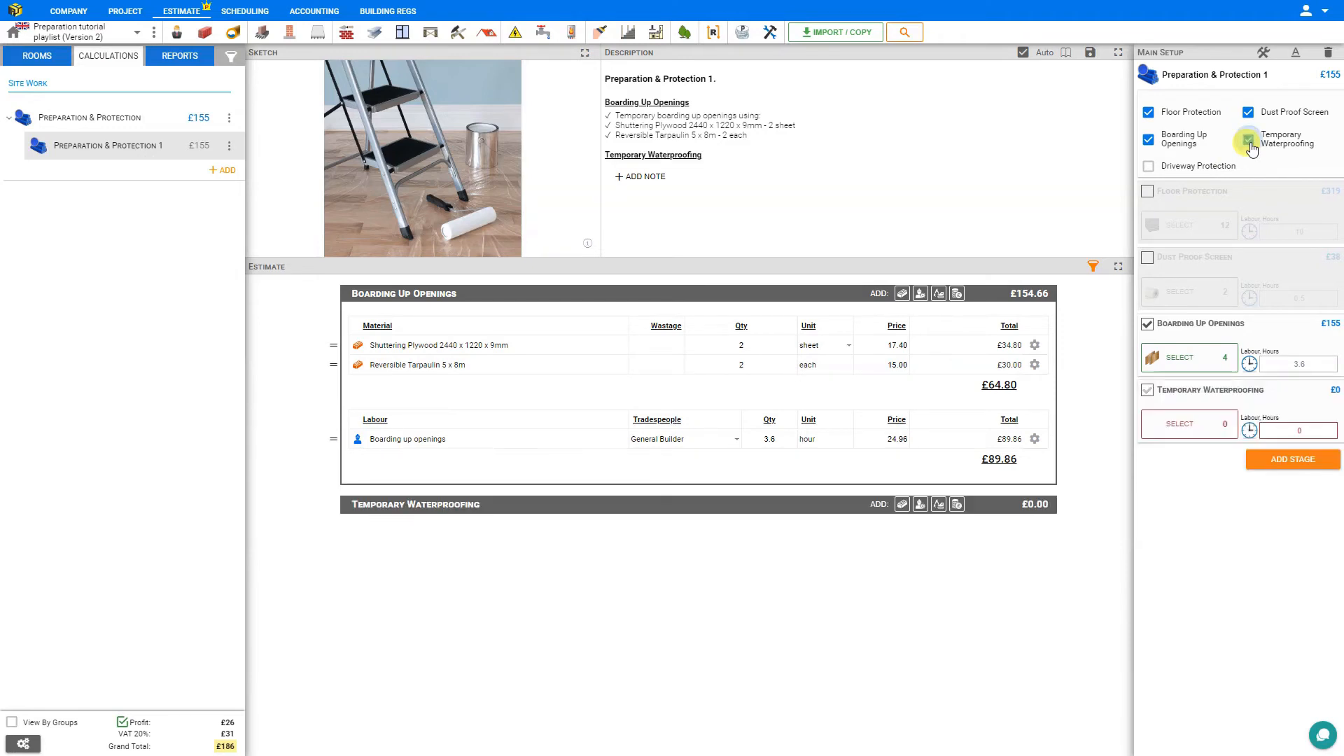
left_click(1191, 424)
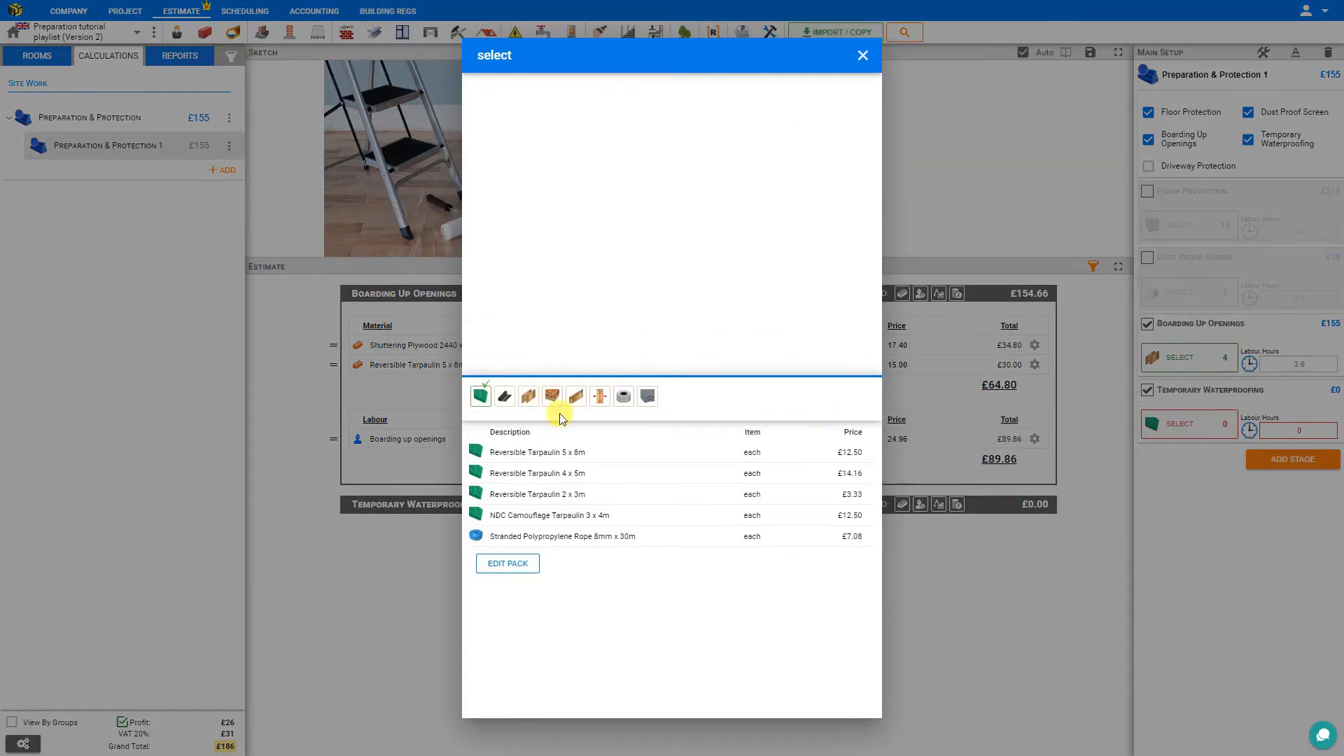
left_click(476, 474)
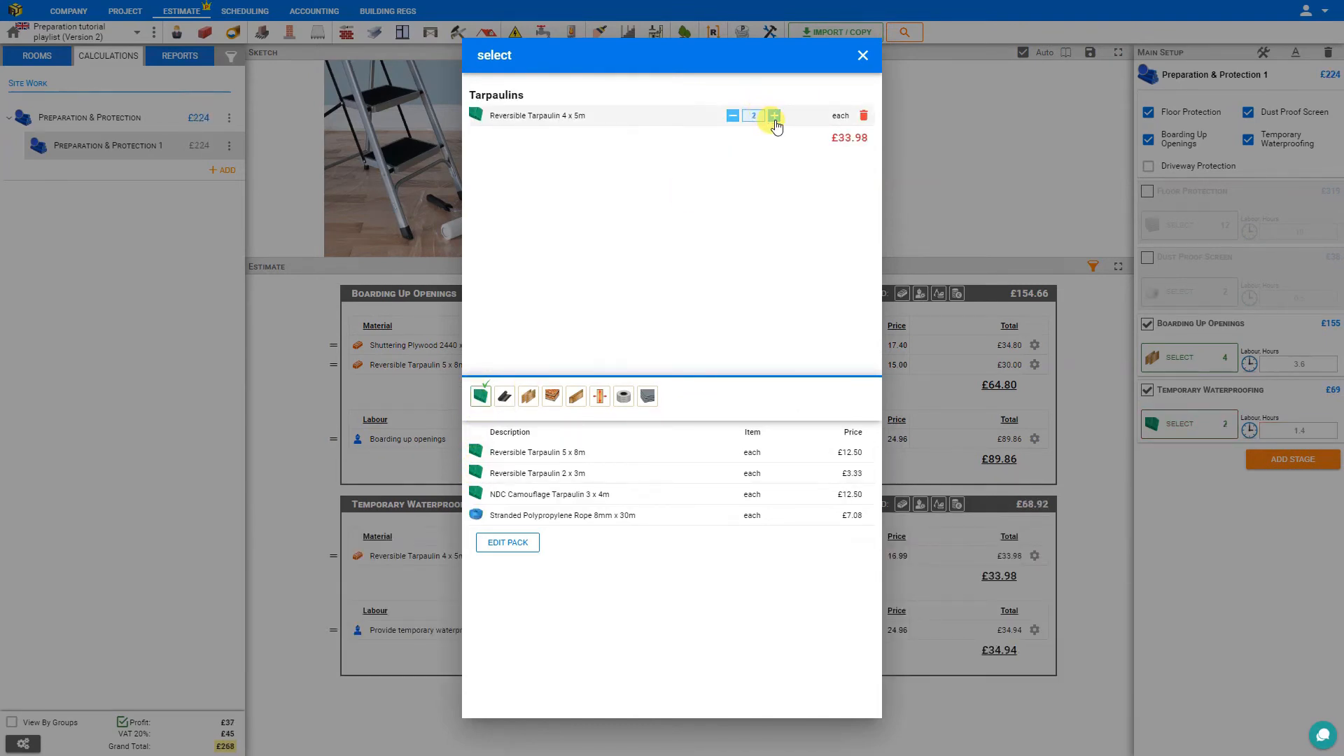
left_click(487, 516)
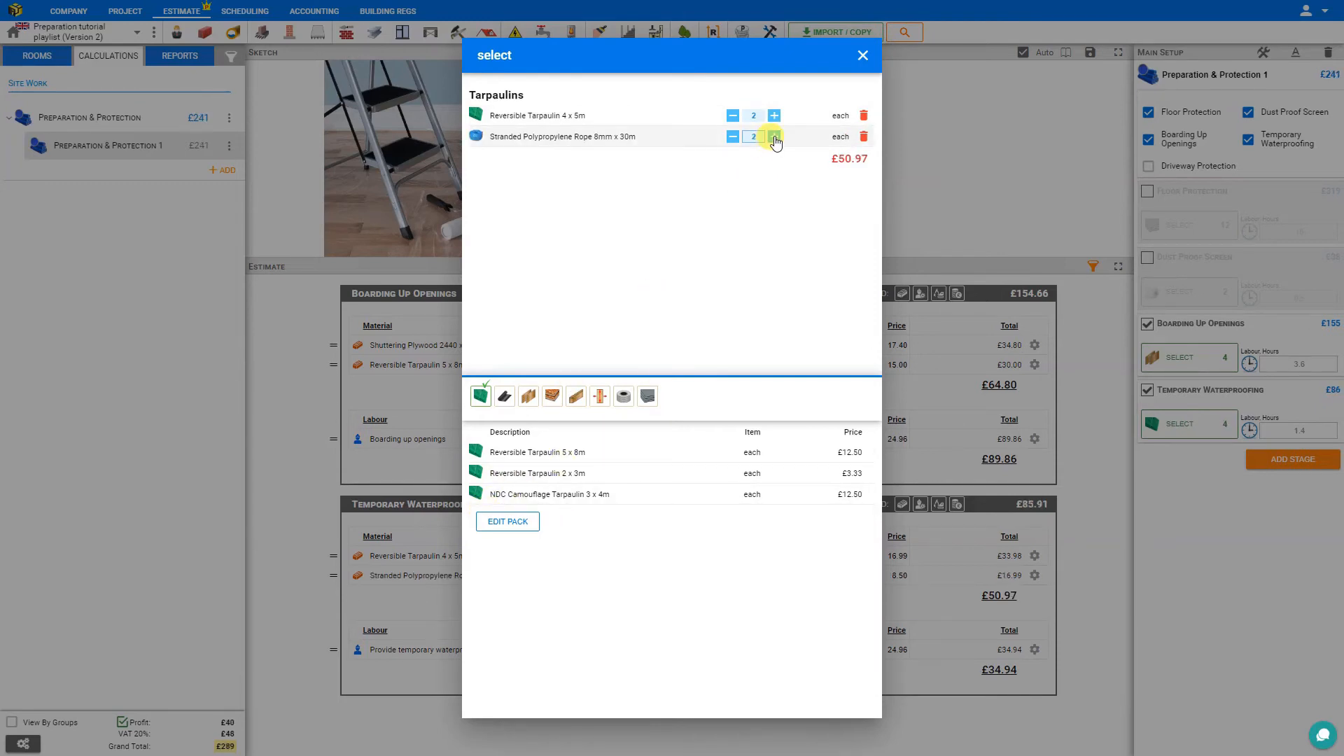
left_click(861, 56)
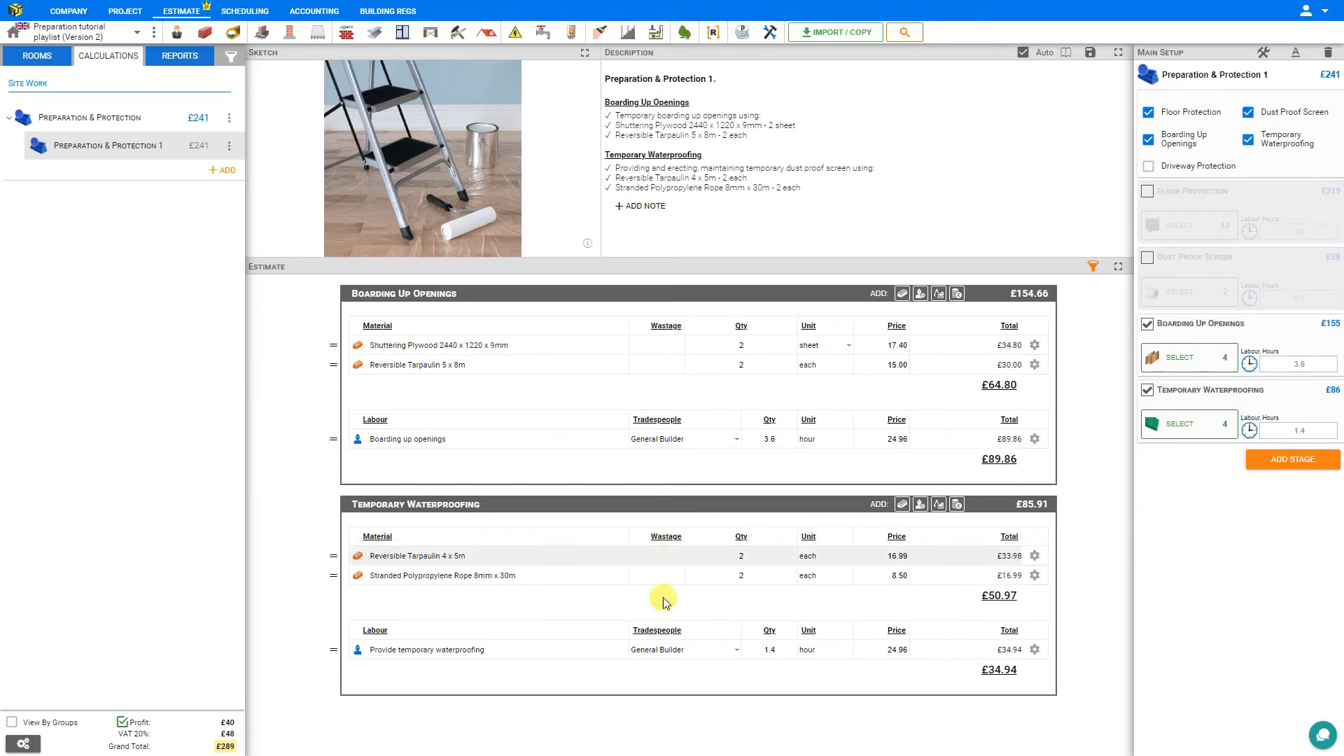
- Toggle the Dust Proof Screen and Floor Protection stages back on in the estimate and review the description
left_click(1146, 261)
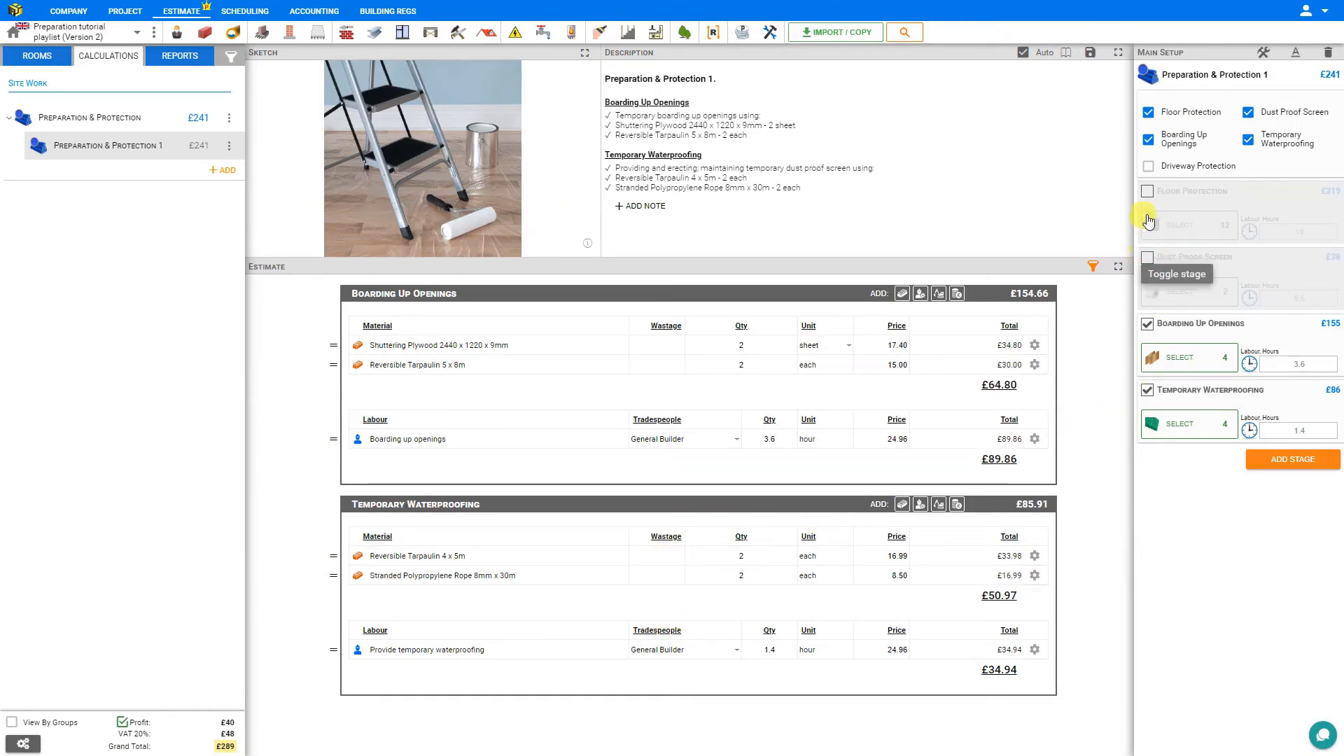
left_click(1148, 191)
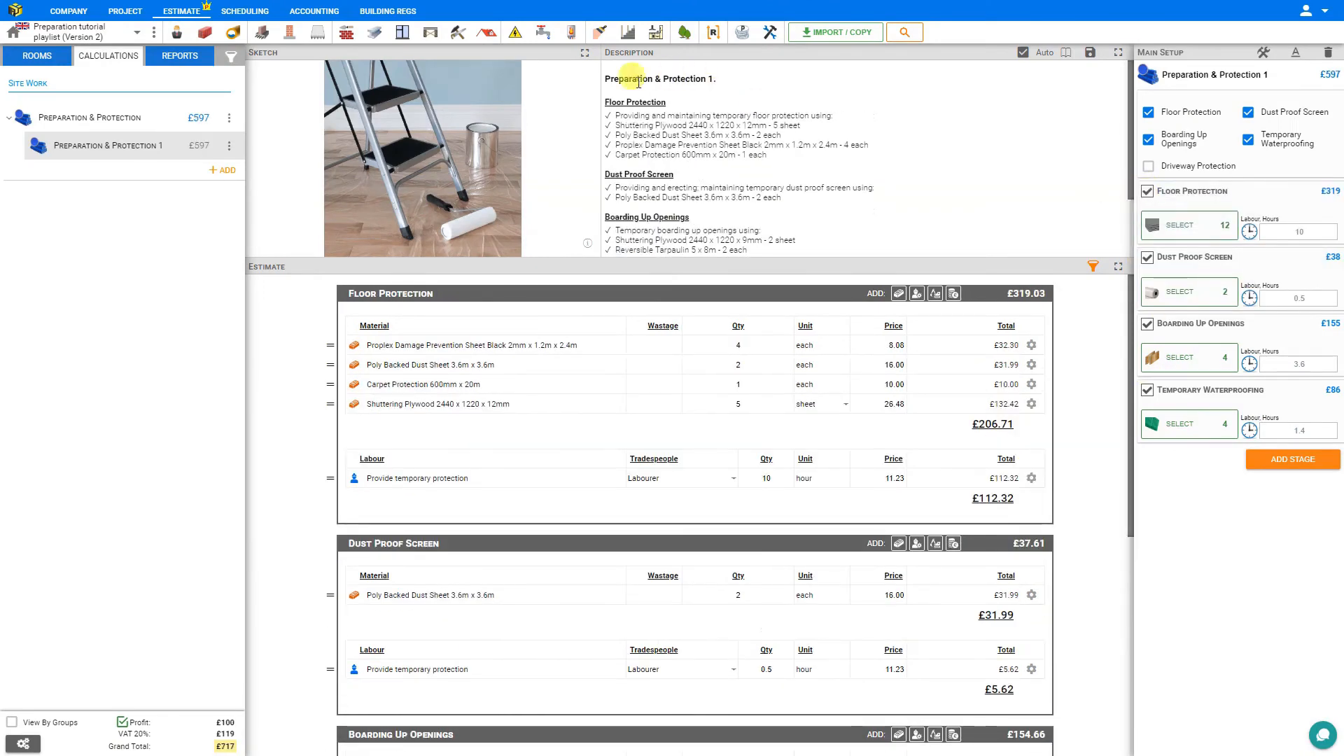
scroll(704, 133, "down", 2)
scroll(705, 133, "down", 1)
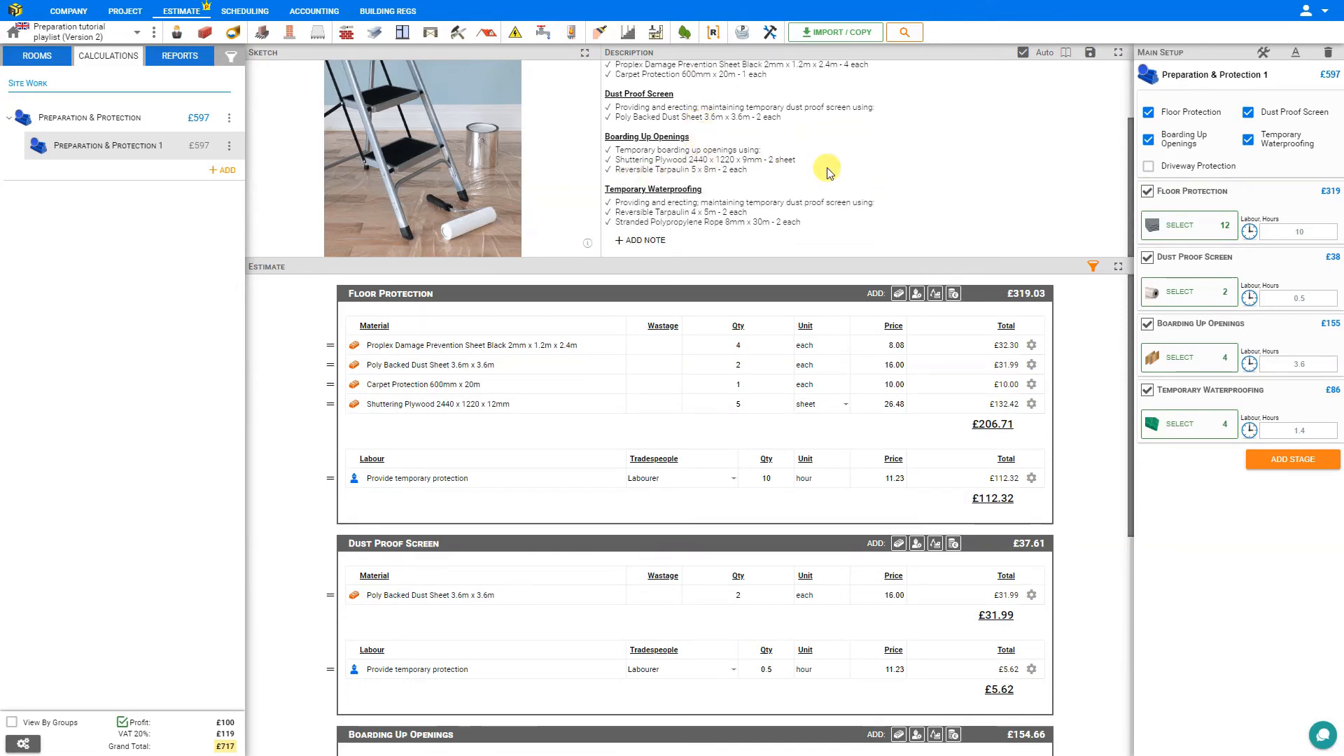
- Enable the Driveway Protection stage and add three sheets of Shuttering 18mm plywood and two Reversible Tarpaulins 5 x 8m to its materials
left_click(1148, 168)
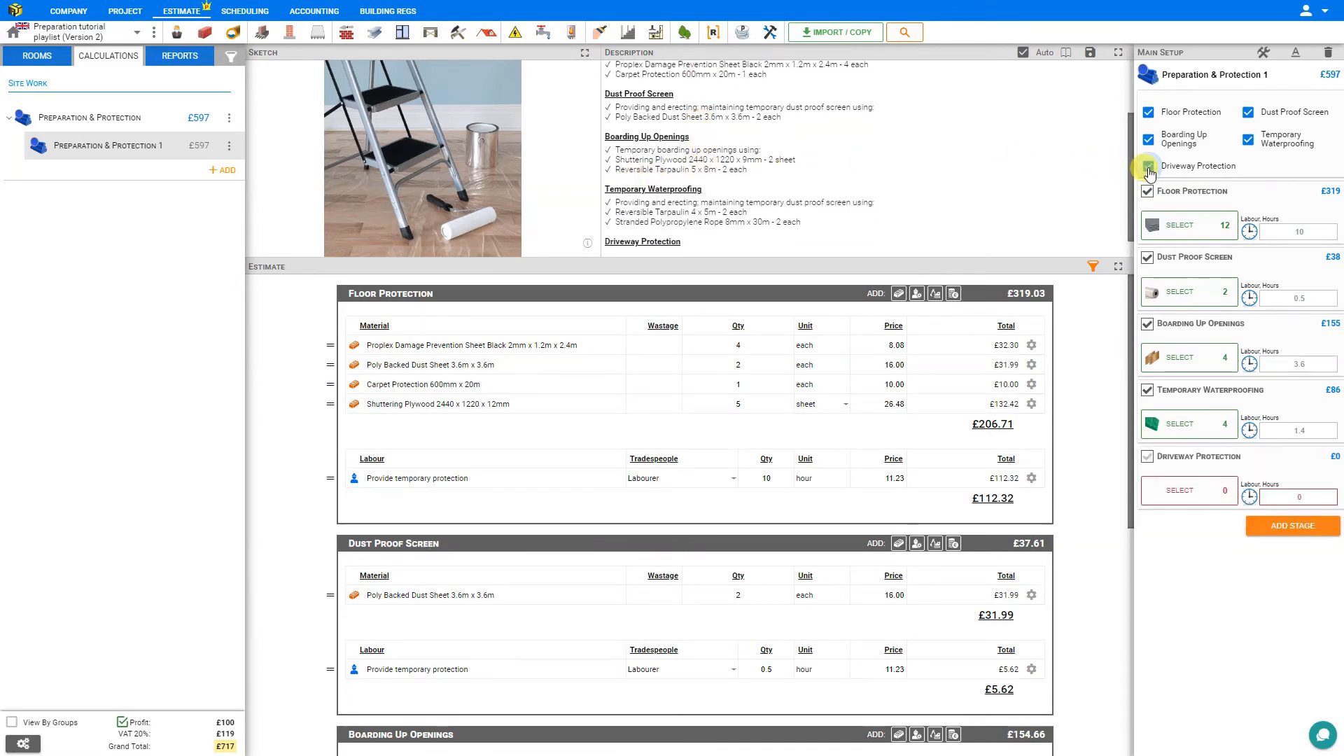
left_click(1178, 490)
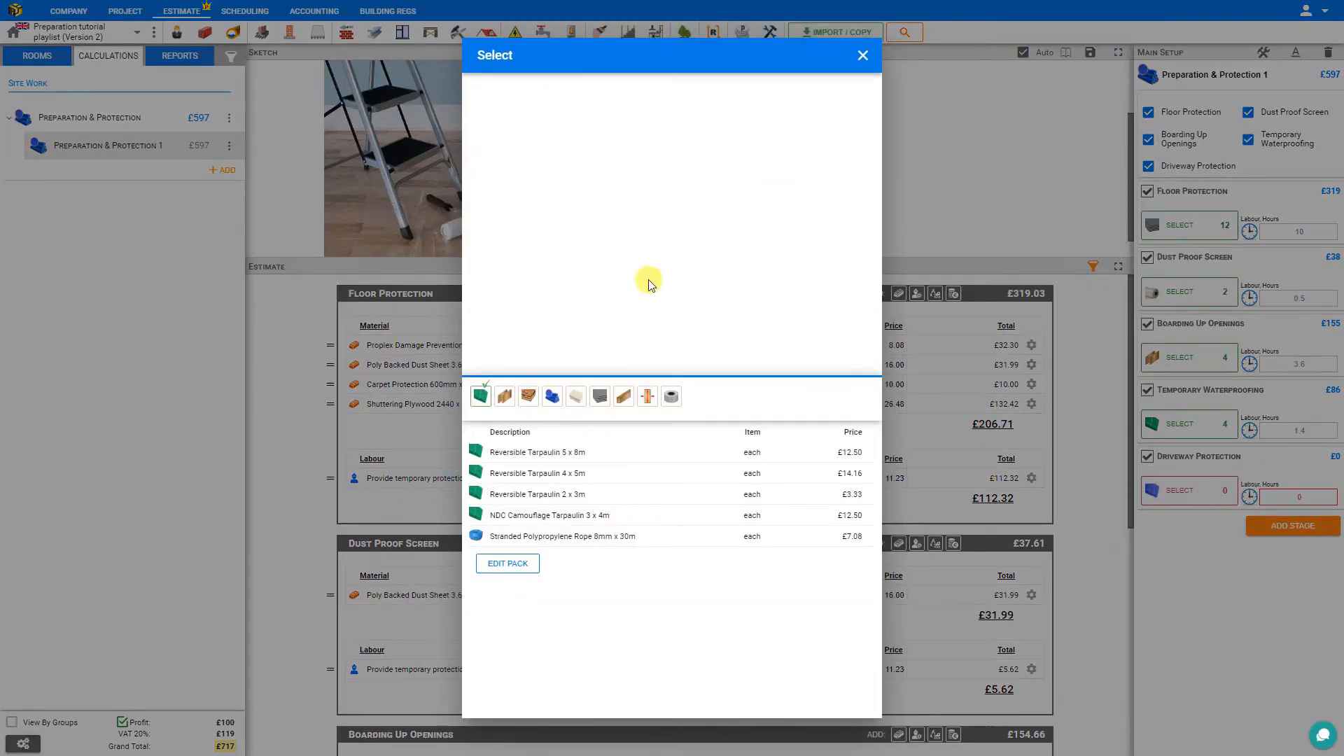
left_click(505, 398)
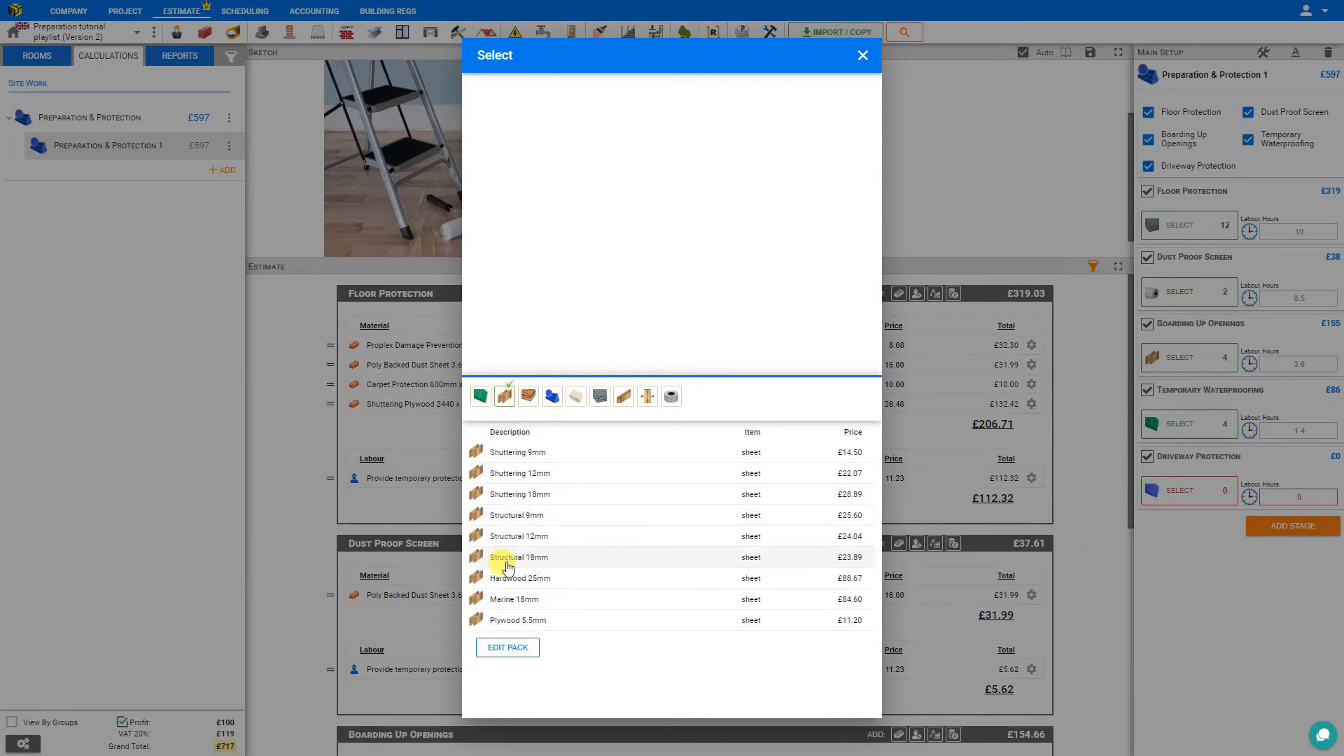
left_click(512, 495)
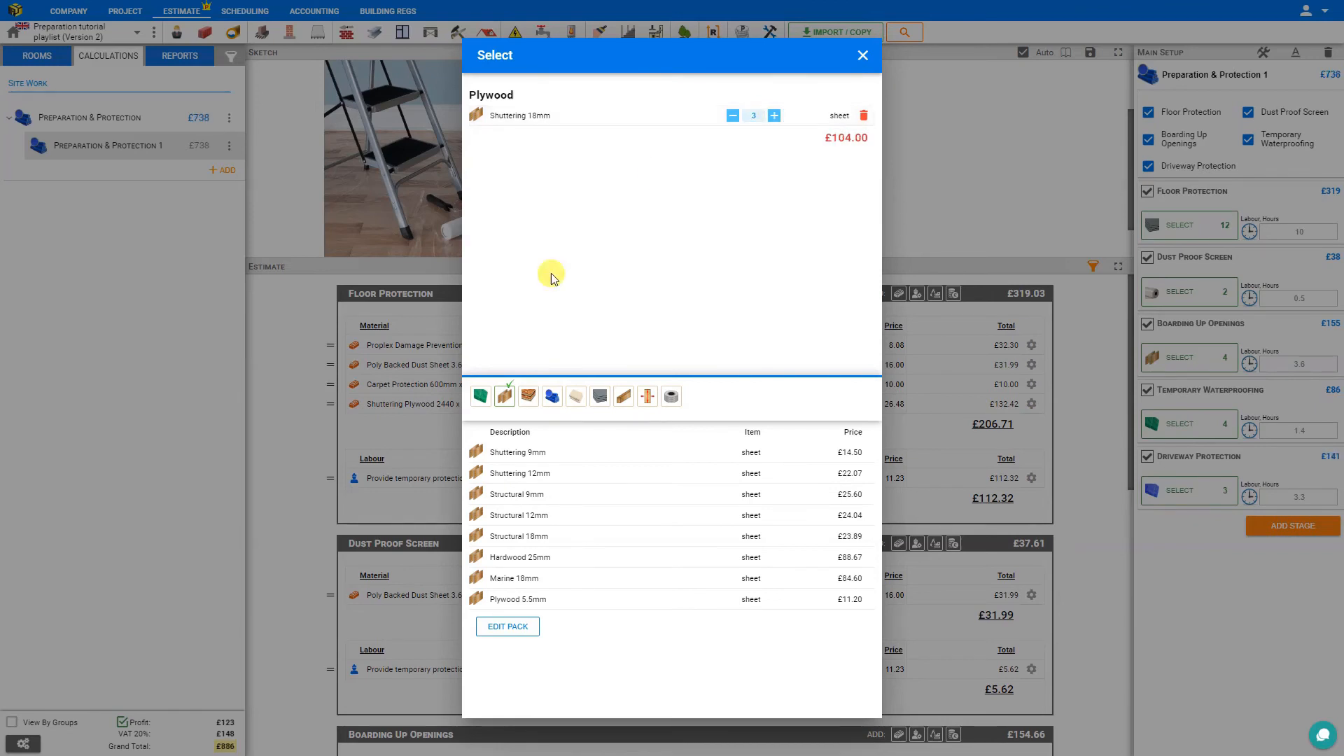
left_click(479, 397)
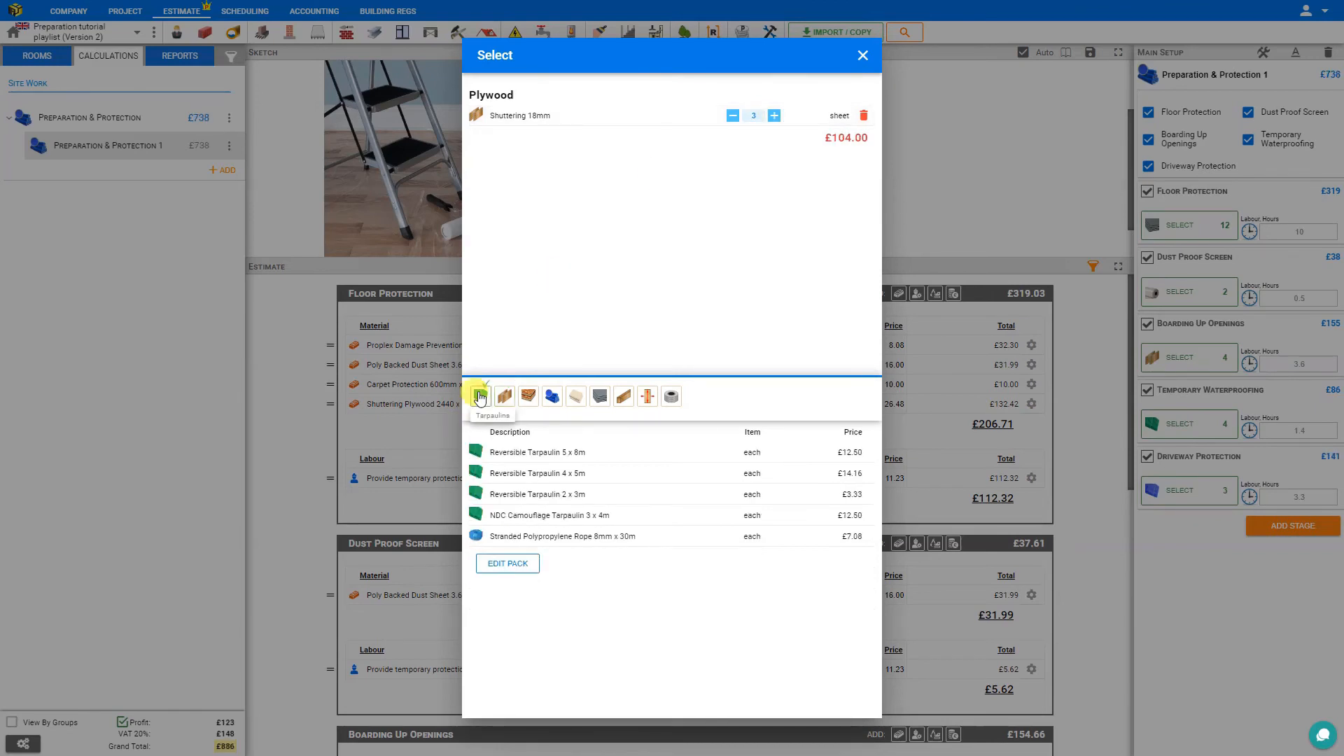
left_click(501, 453)
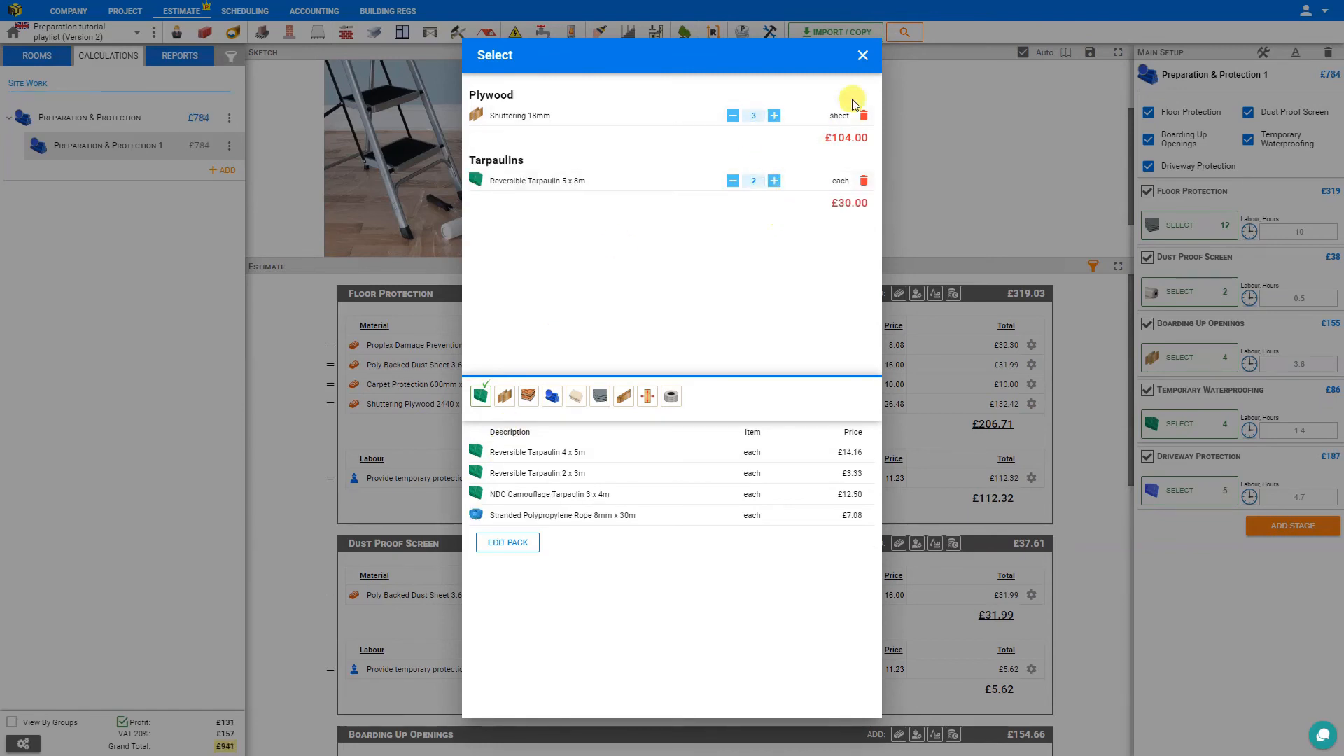
left_click(861, 56)
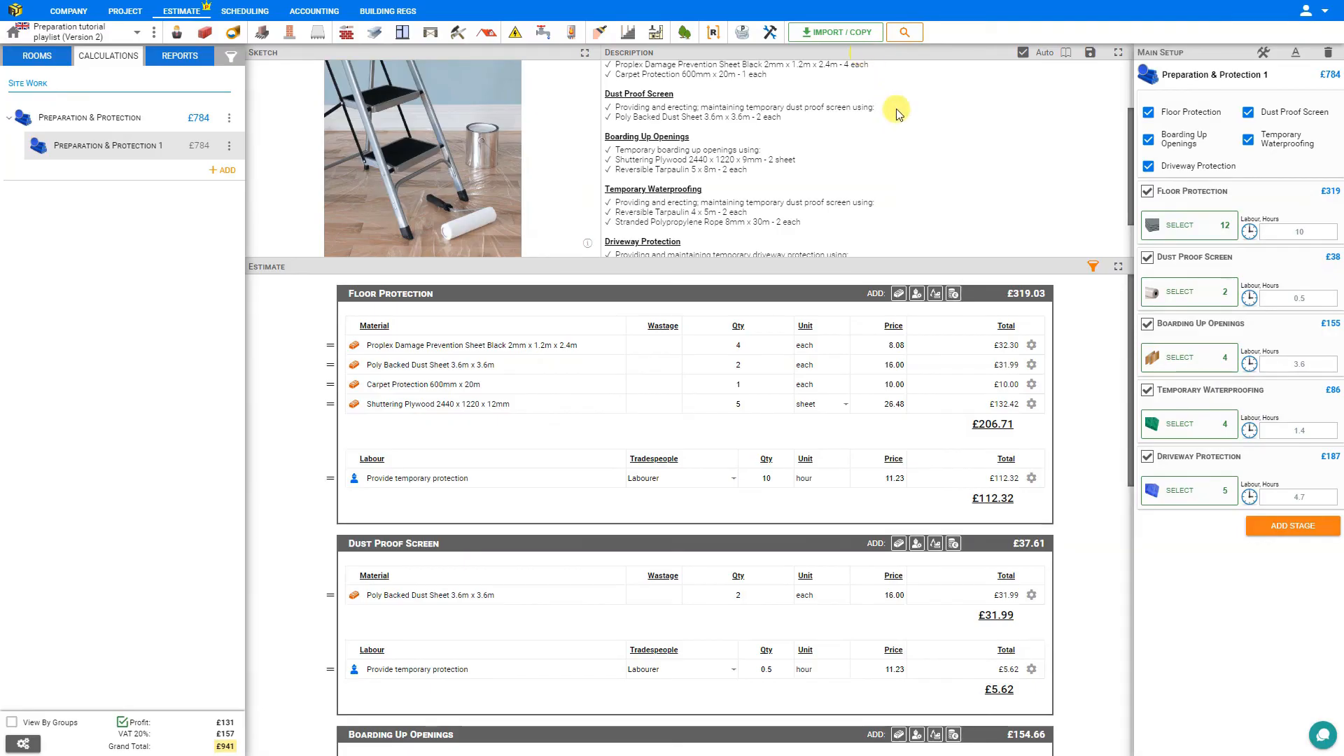
- Add the note "Site will be left clean and all rubbish will be cleared." to the end of the description
scroll(1001, 151, "down", 1)
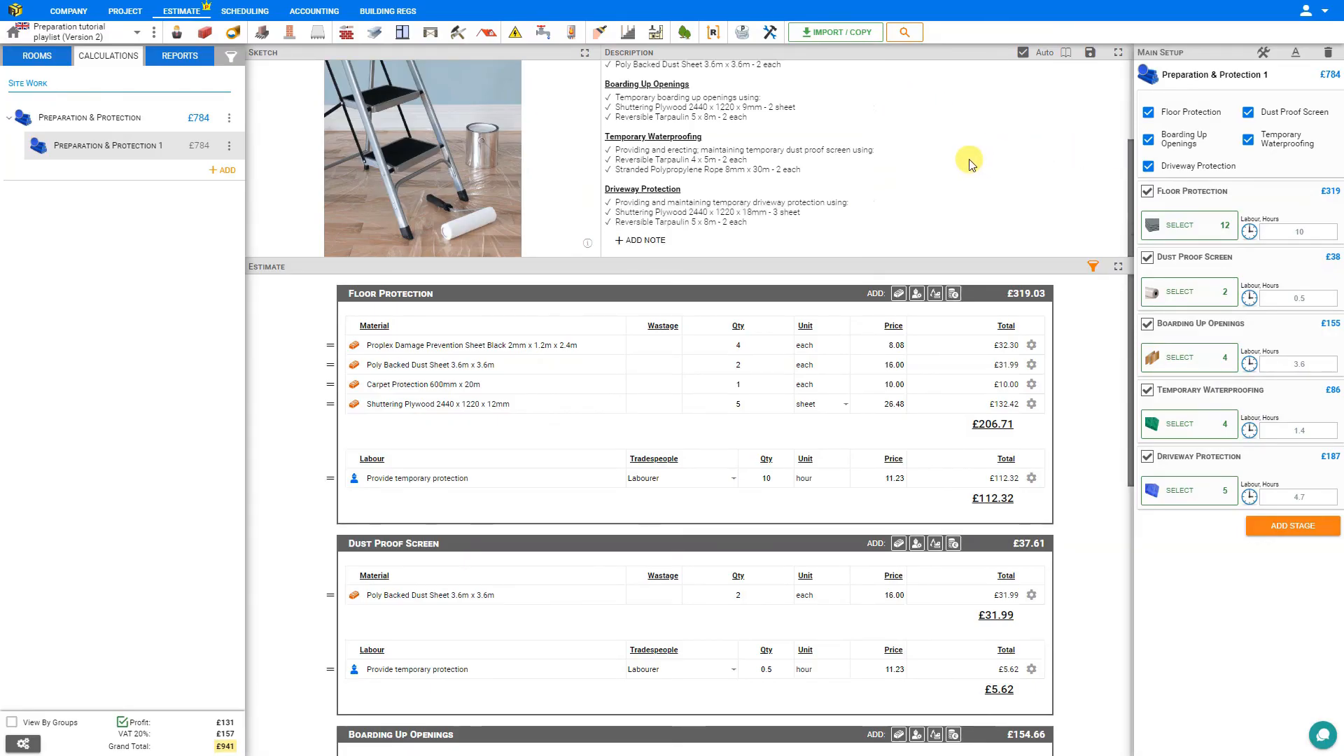
left_click(643, 241)
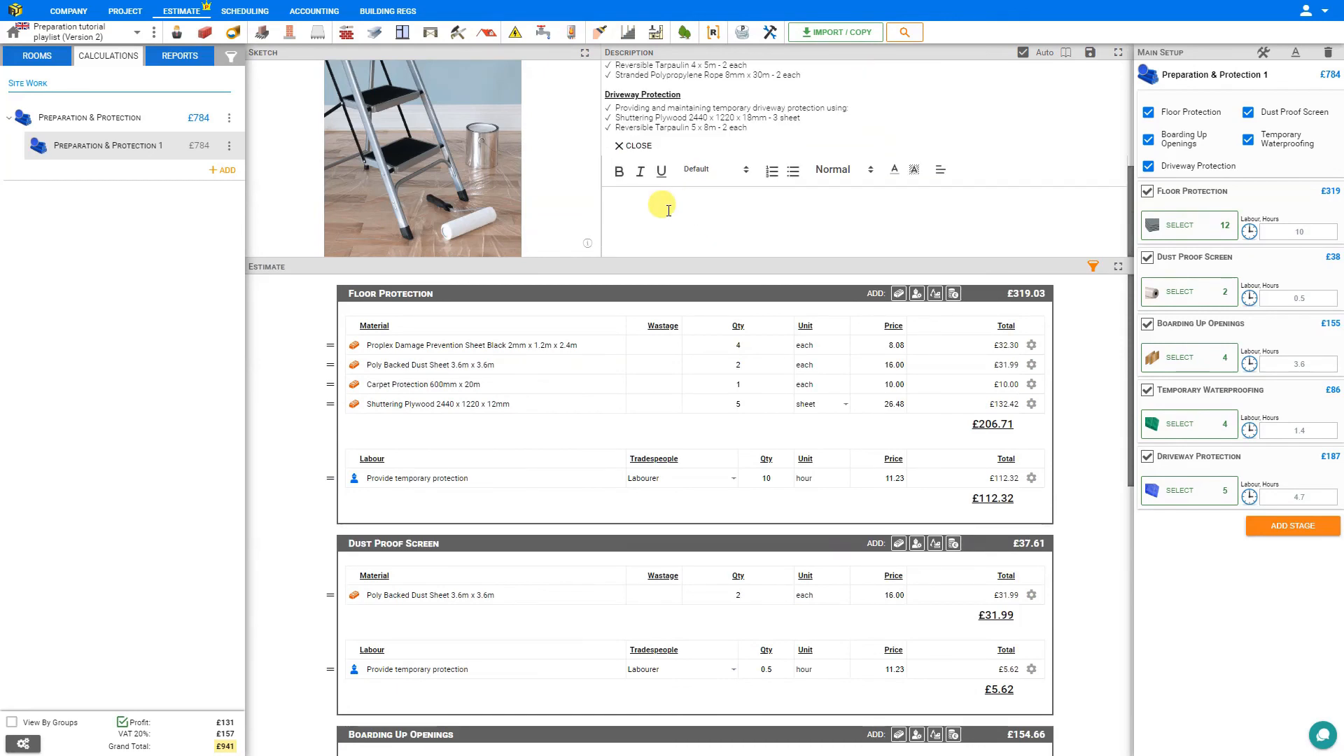
type("Site will be left clean and all rubbish will be cleared.")
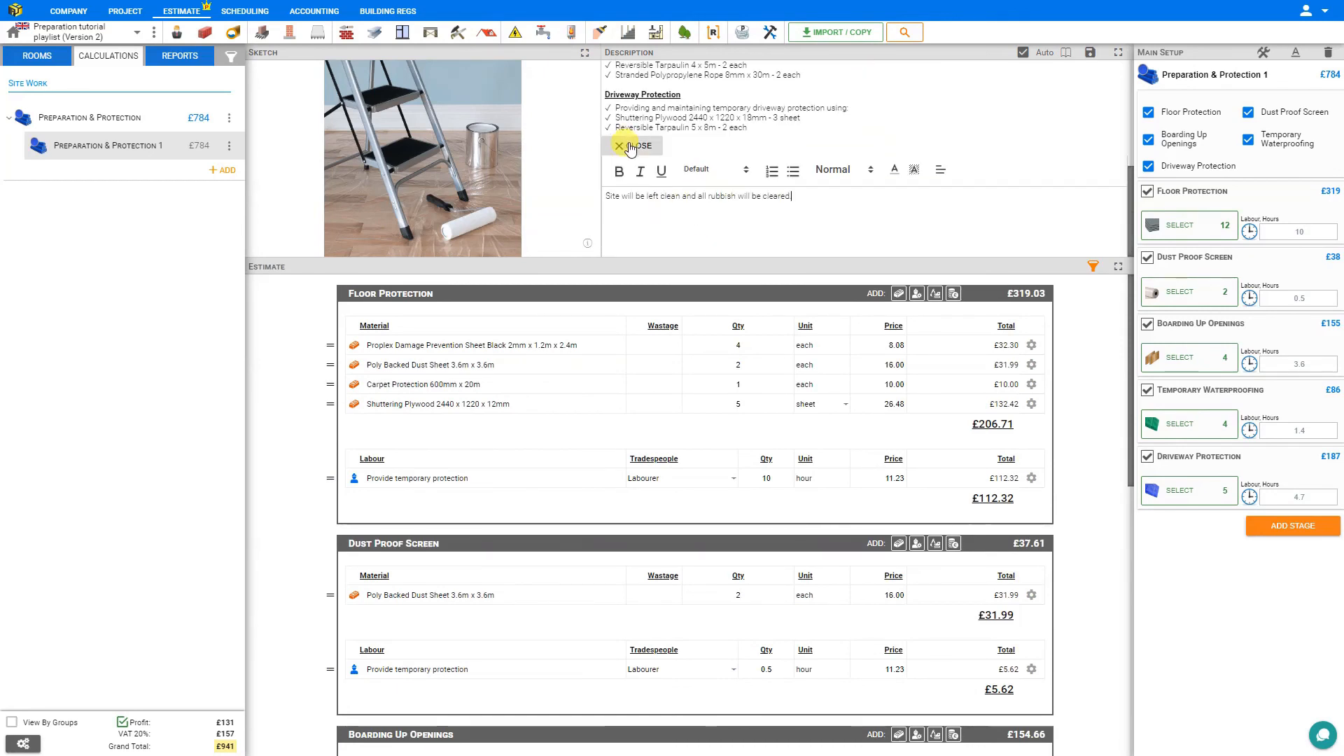
left_click(633, 146)
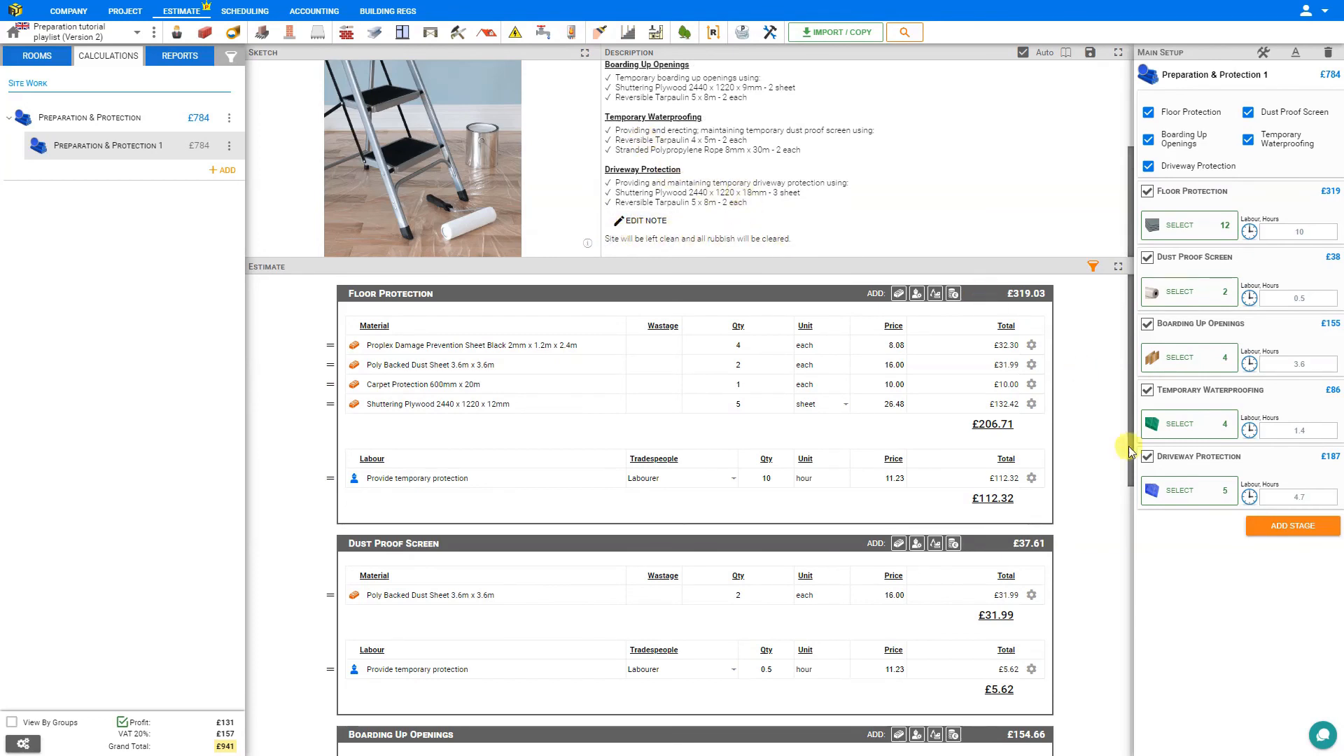
- Toggle all five protection stages off and back on in the estimate
left_click(1146, 456)
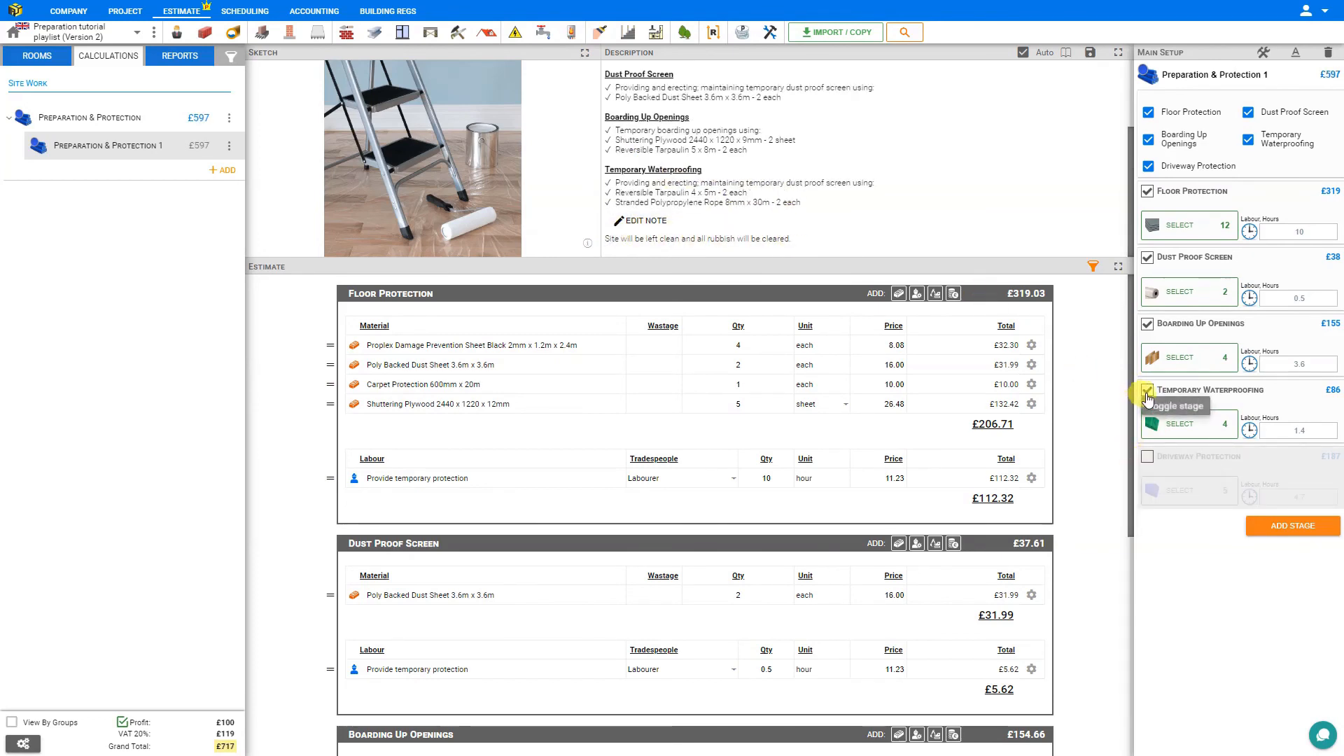
left_click(1146, 390)
left_click(1146, 324)
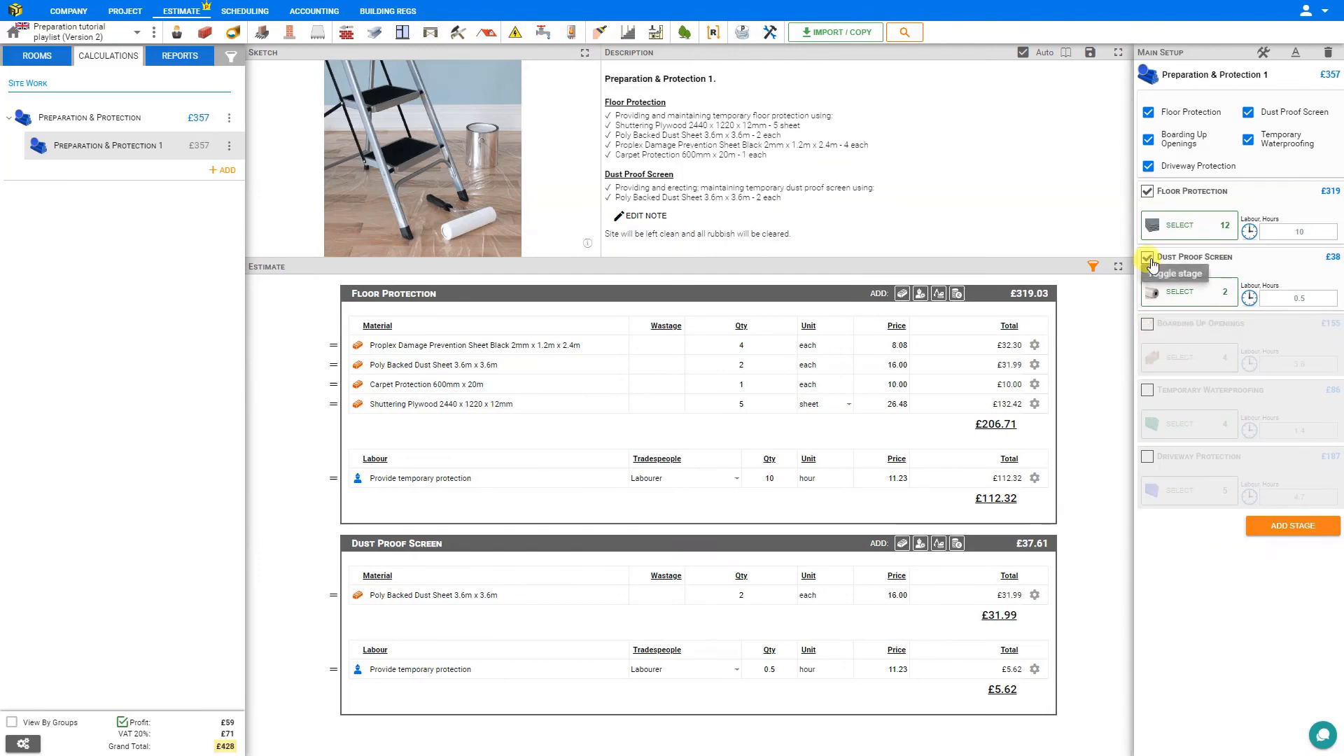
left_click(1146, 256)
left_click(1146, 191)
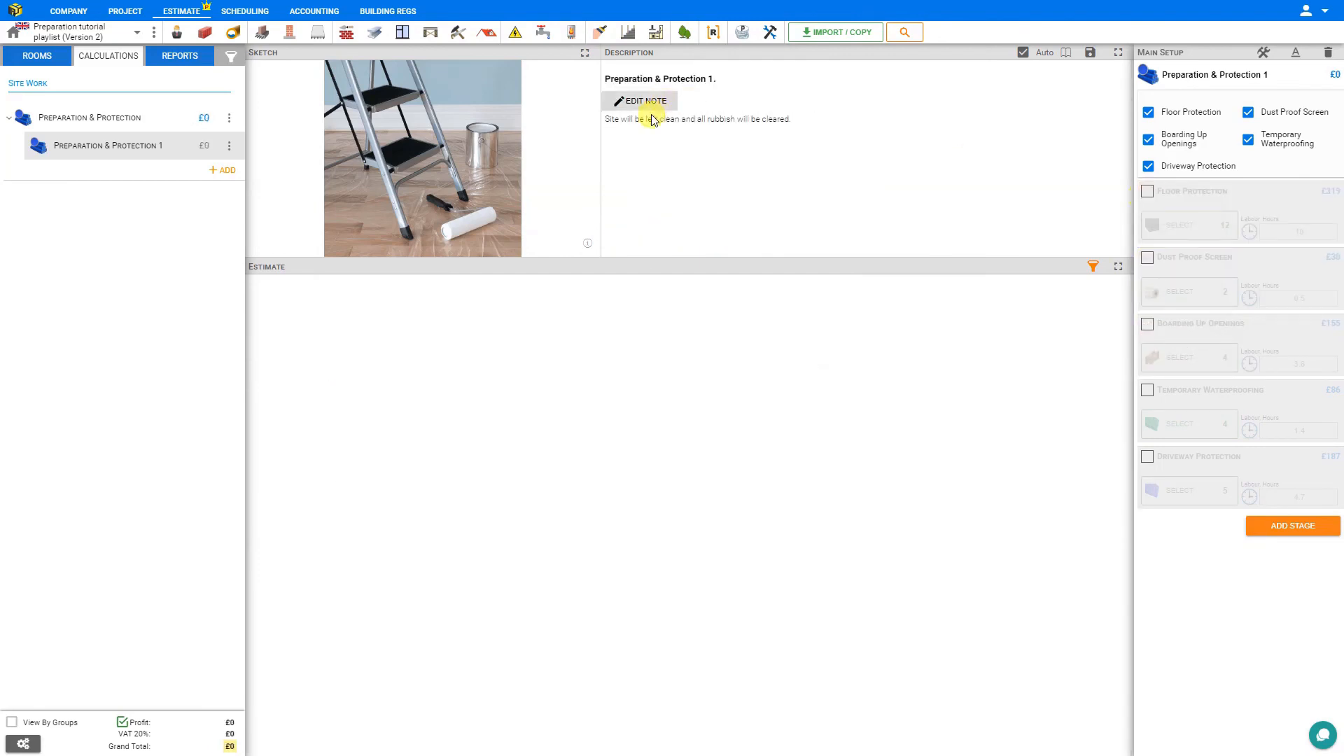
left_click(1146, 192)
left_click(1147, 256)
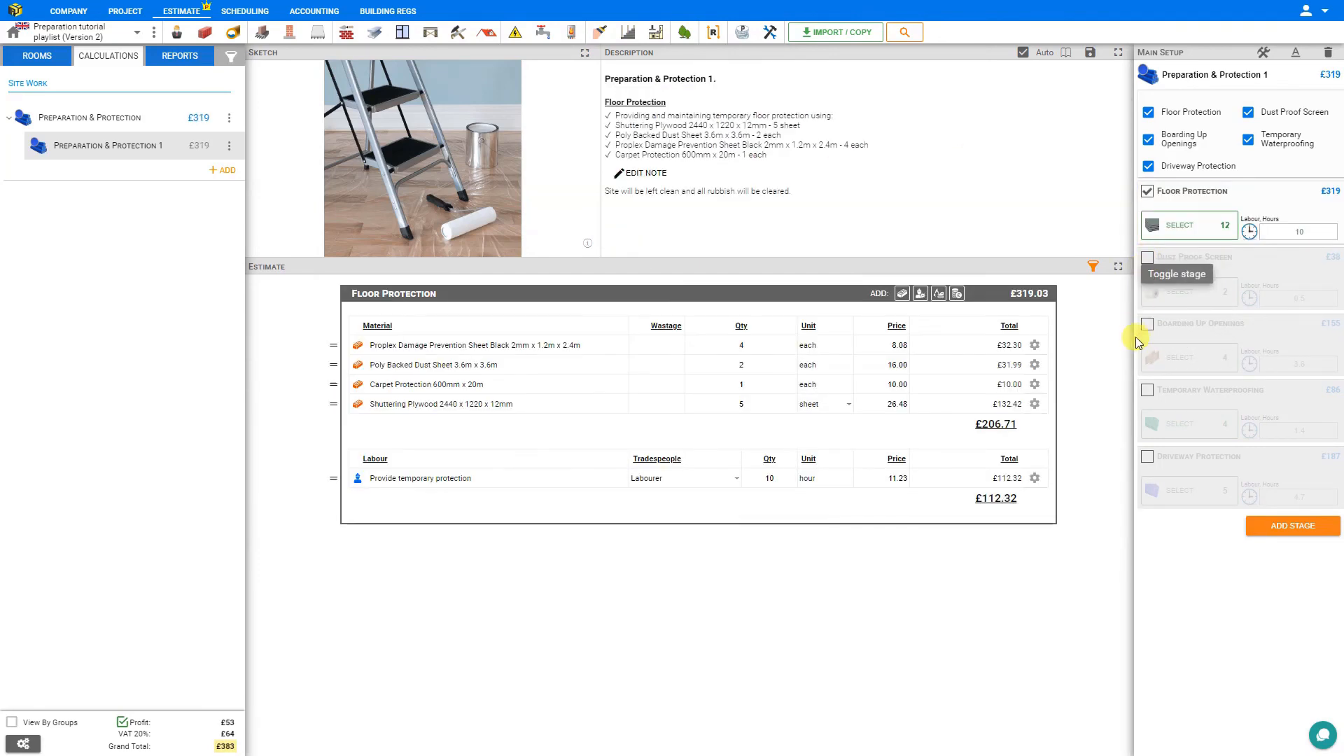
left_click(1146, 390)
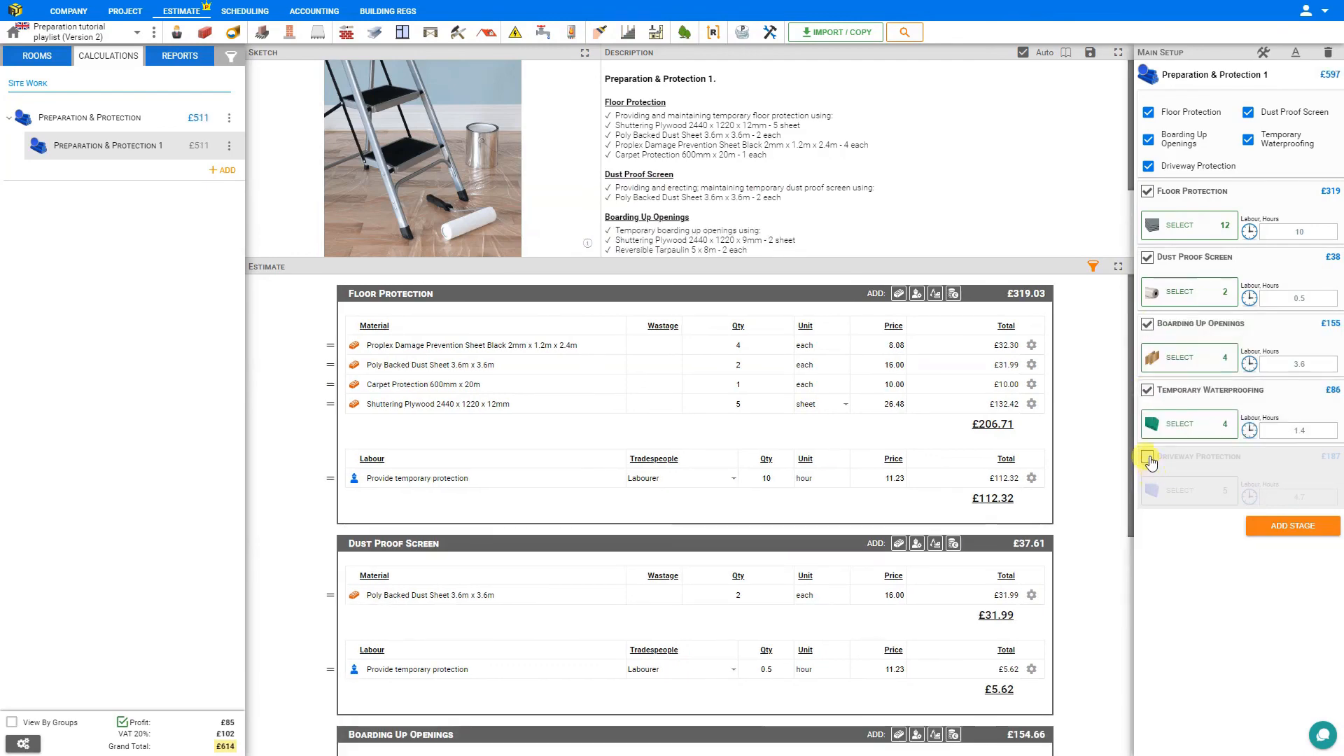
left_click(1146, 456)
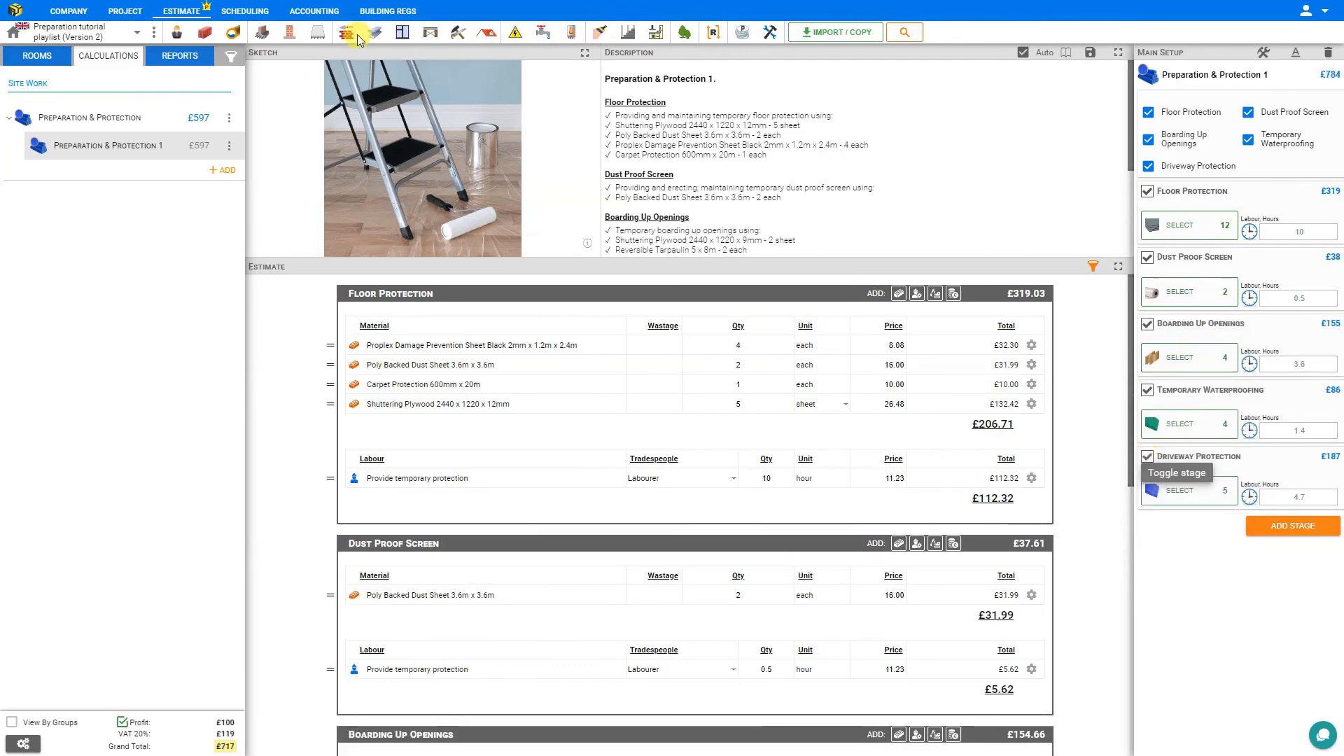
- Open the quote report, switch its structure to Advanced and hide the Price column
left_click(180, 56)
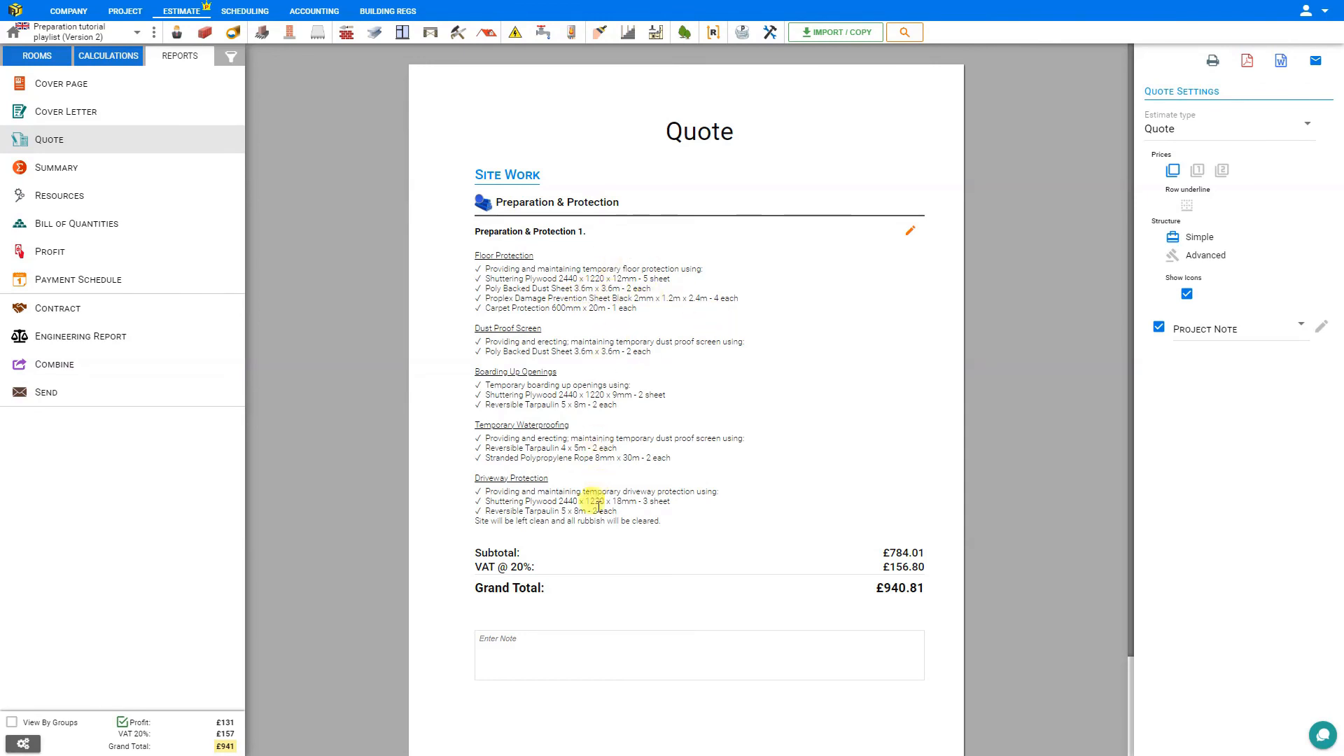
left_click(1218, 256)
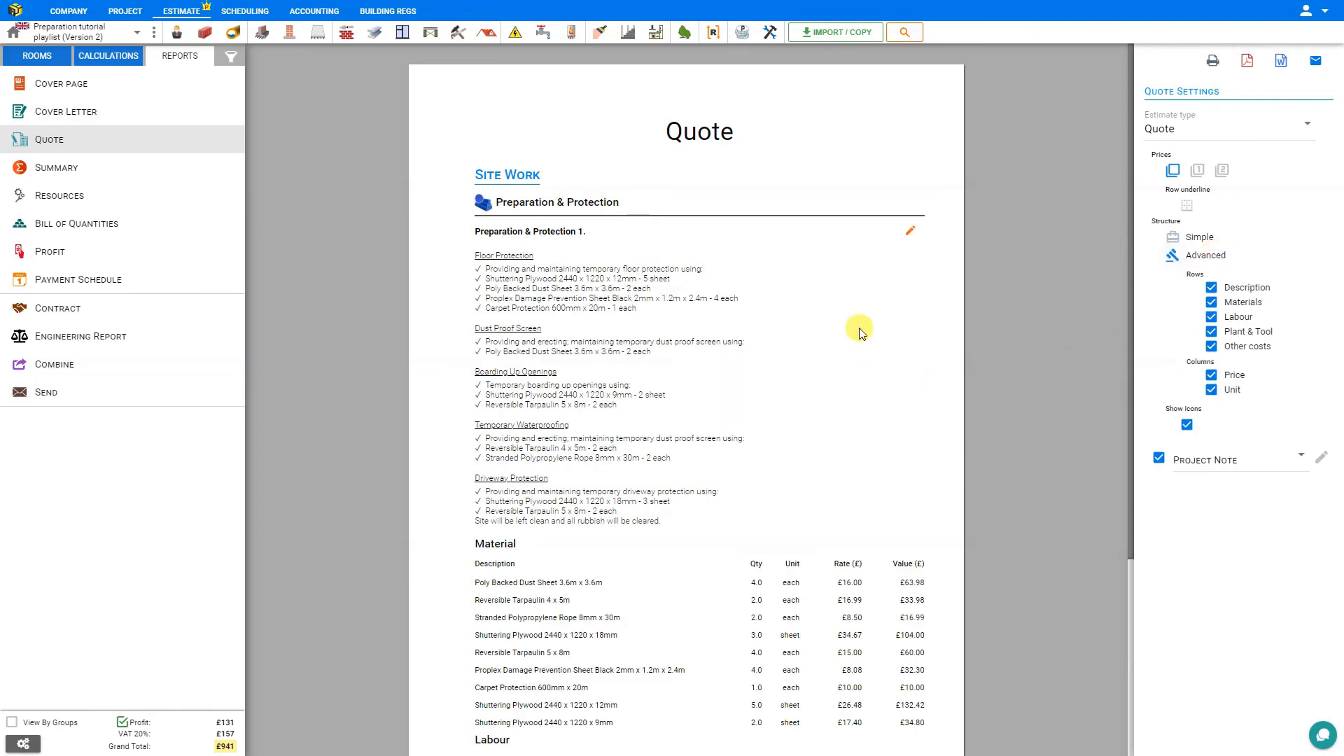
left_click(1212, 375)
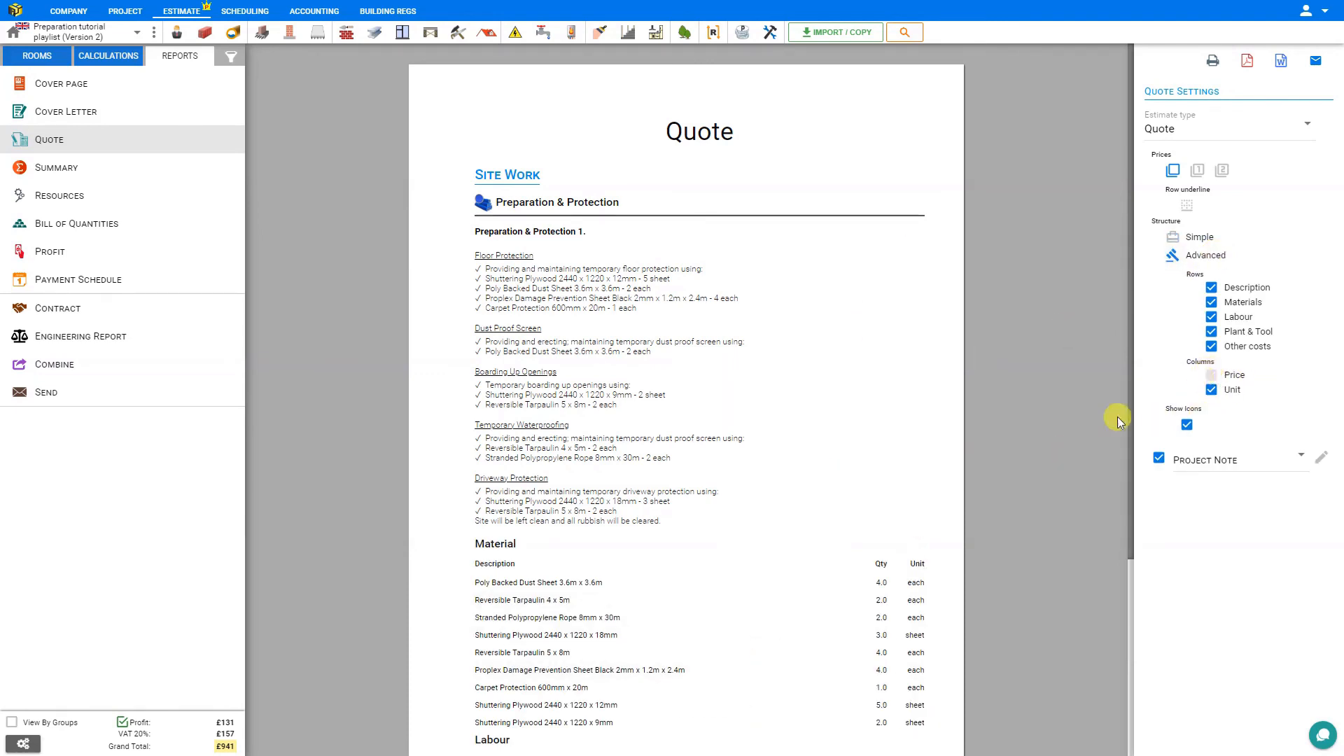
scroll(938, 595, "down", 3)
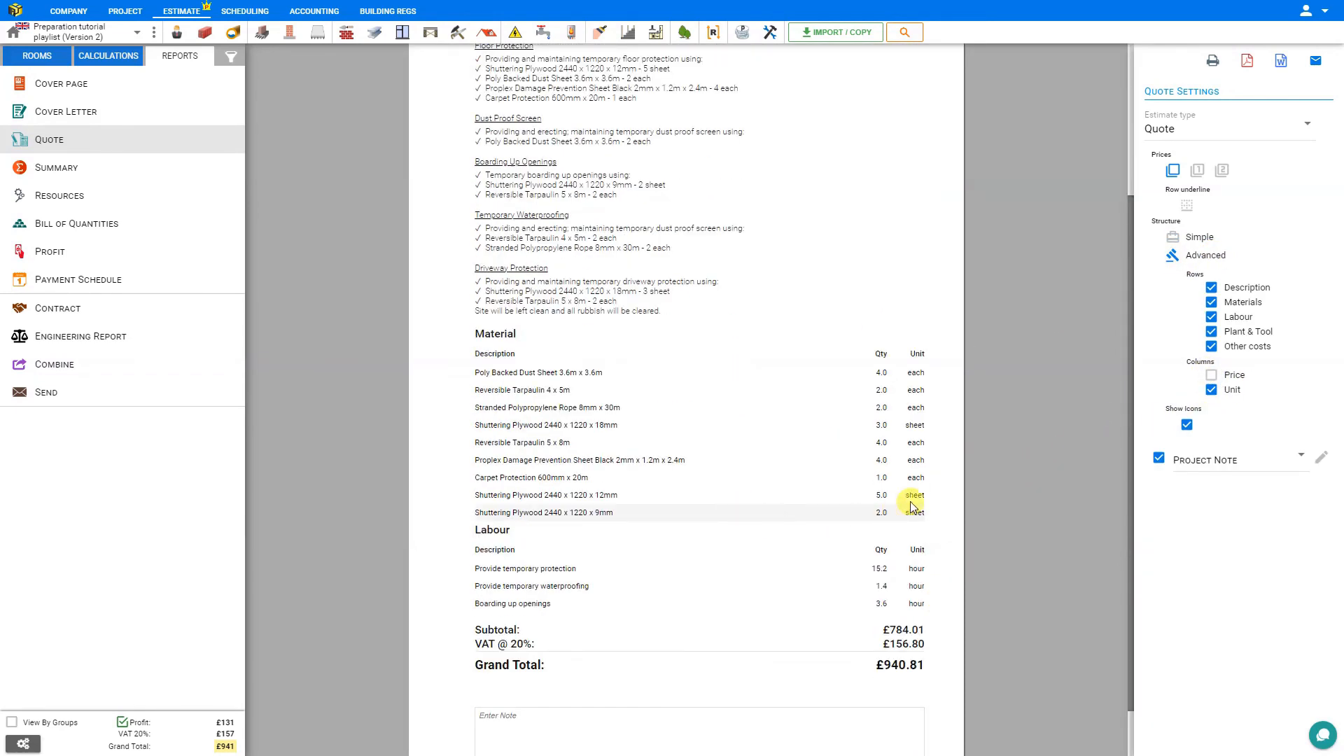